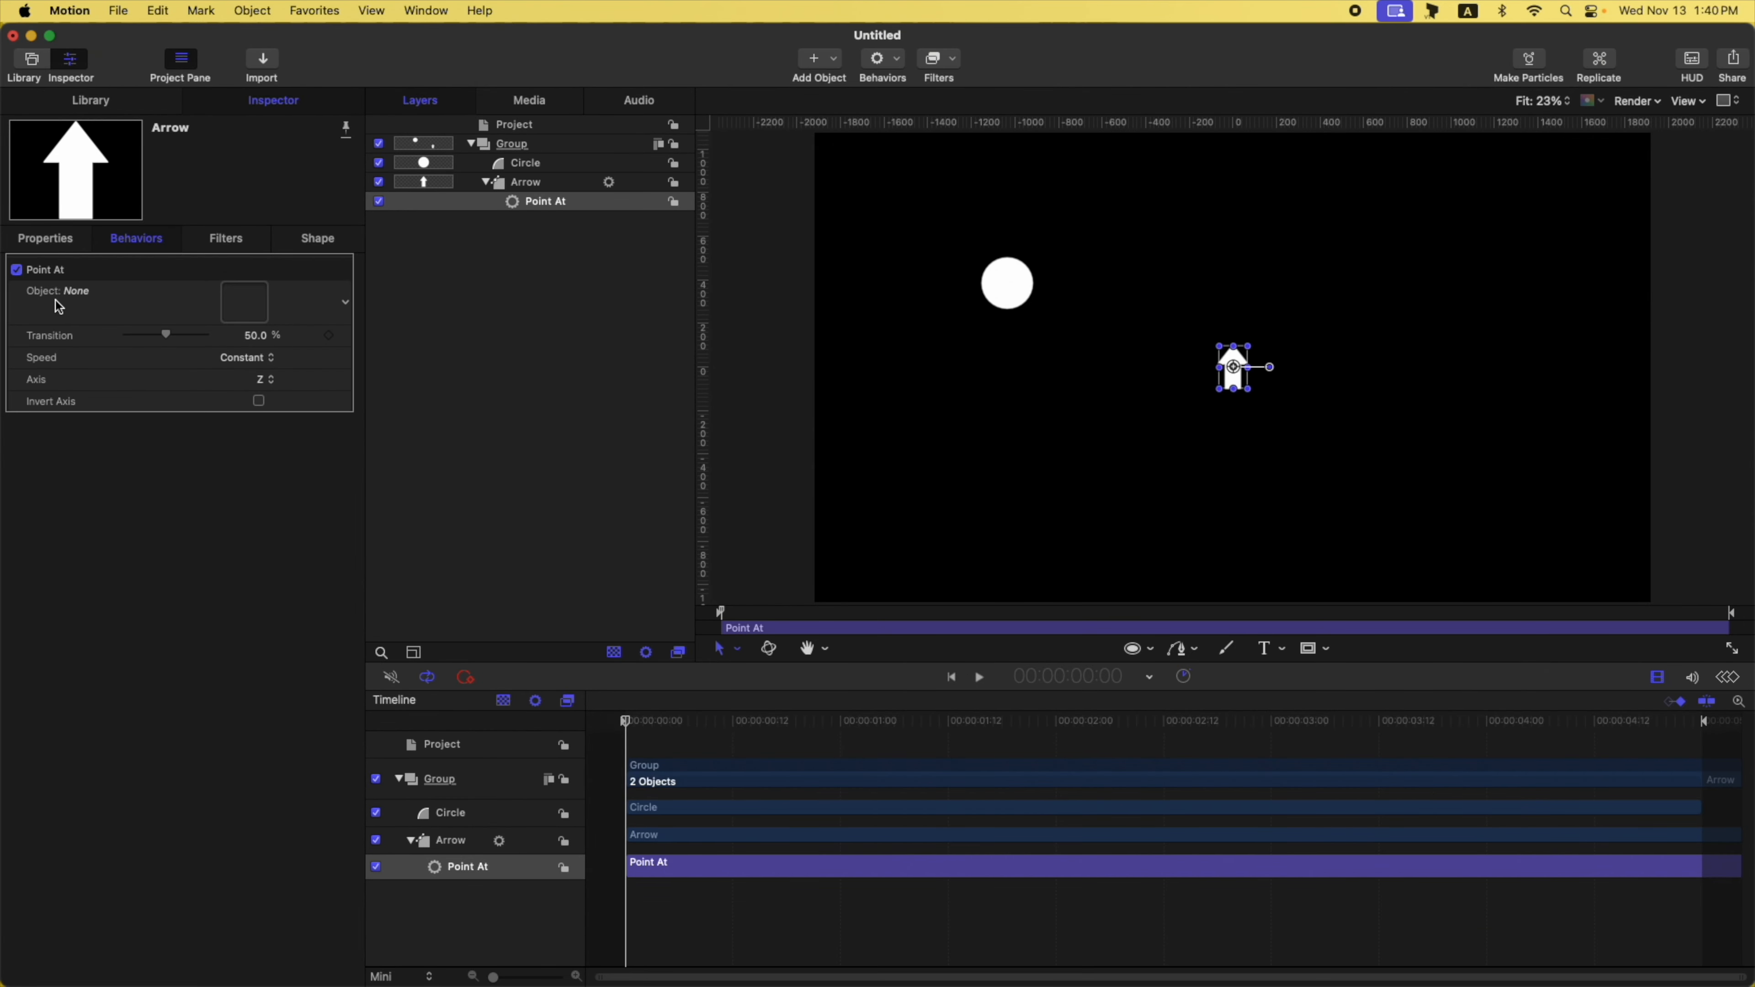
Assign the Circle as the target object of the arrow's Point At behavior and set its Transition to 100%.
left_click_drag(519, 163, 249, 306)
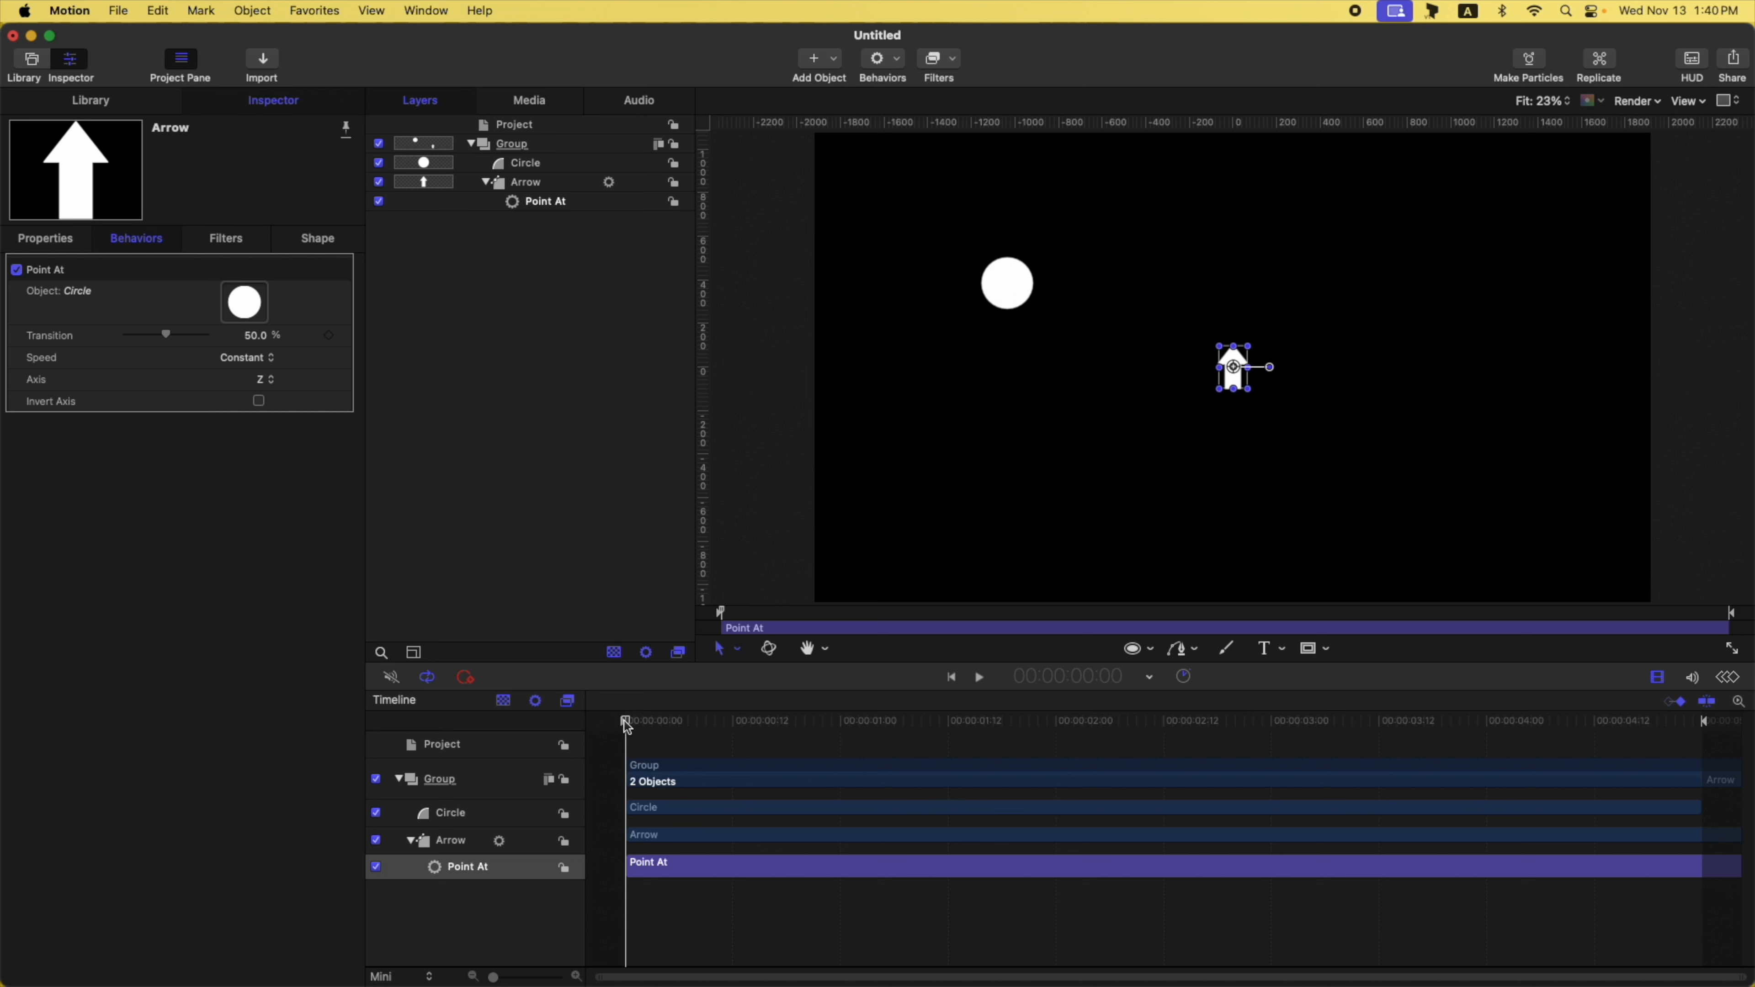
left_click_drag(626, 726, 1749, 730)
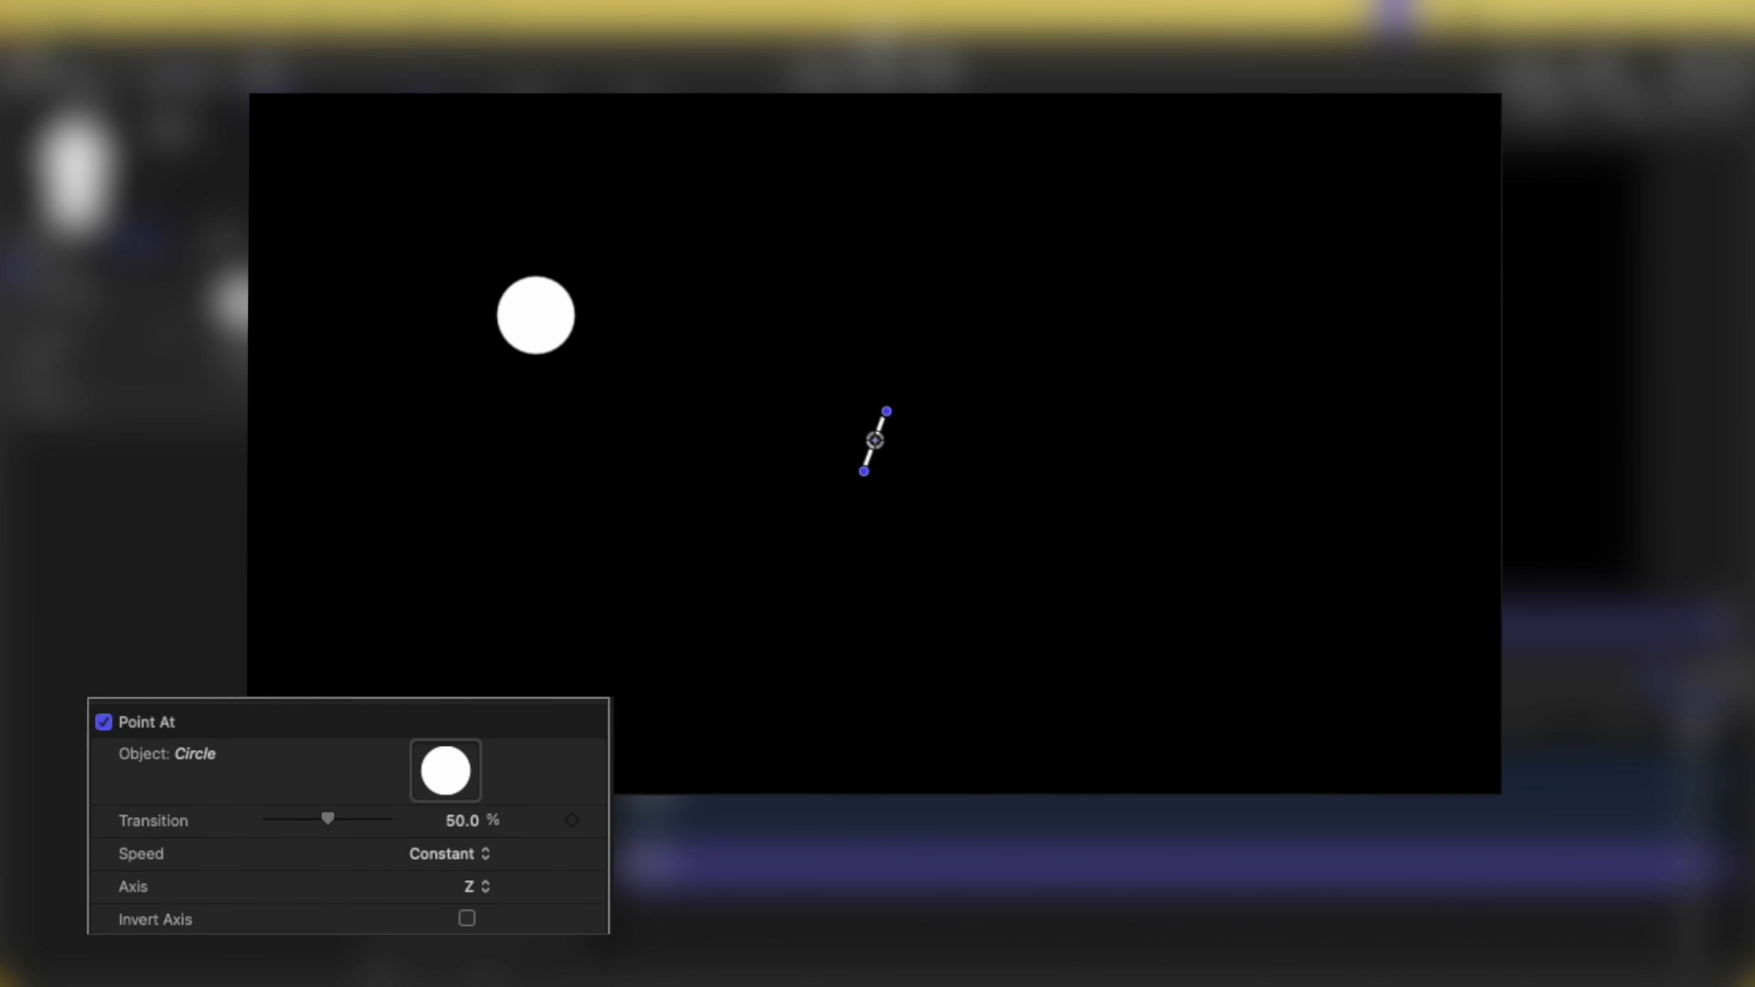
key("Home")
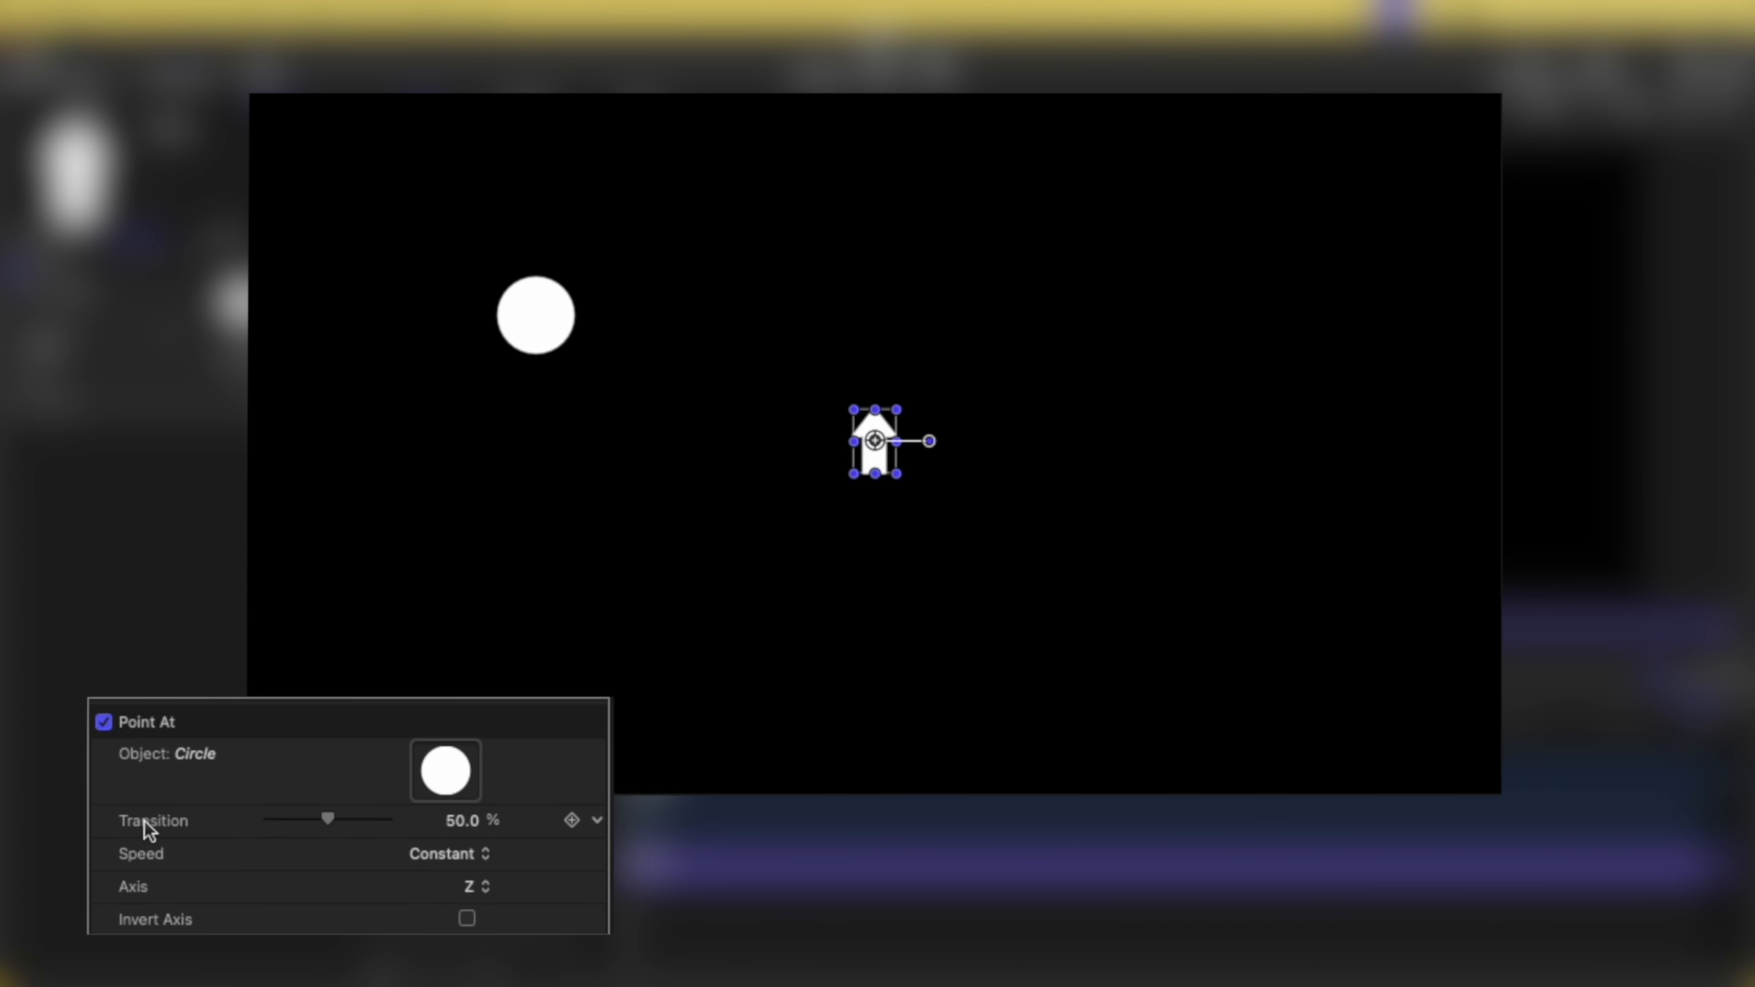
left_click_drag(329, 820, 388, 819)
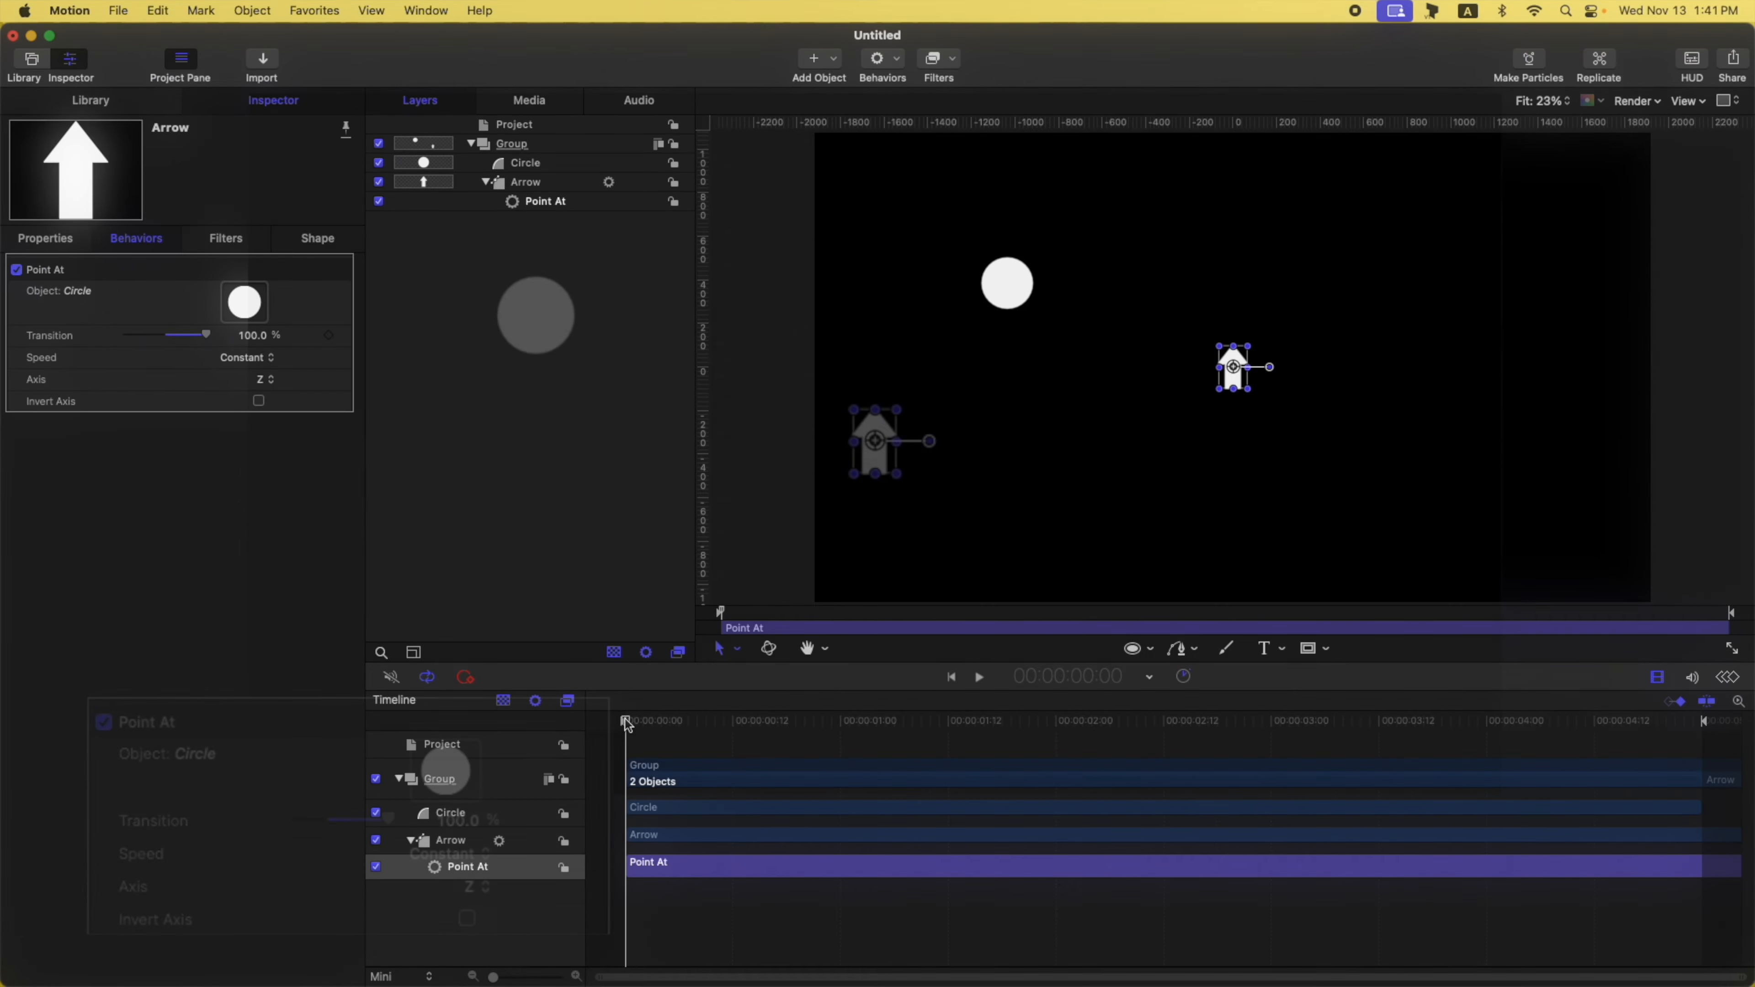
Trim the Arrow layer's end to 4:23 and return the playhead to the project start.
left_click_drag(627, 721, 1694, 720)
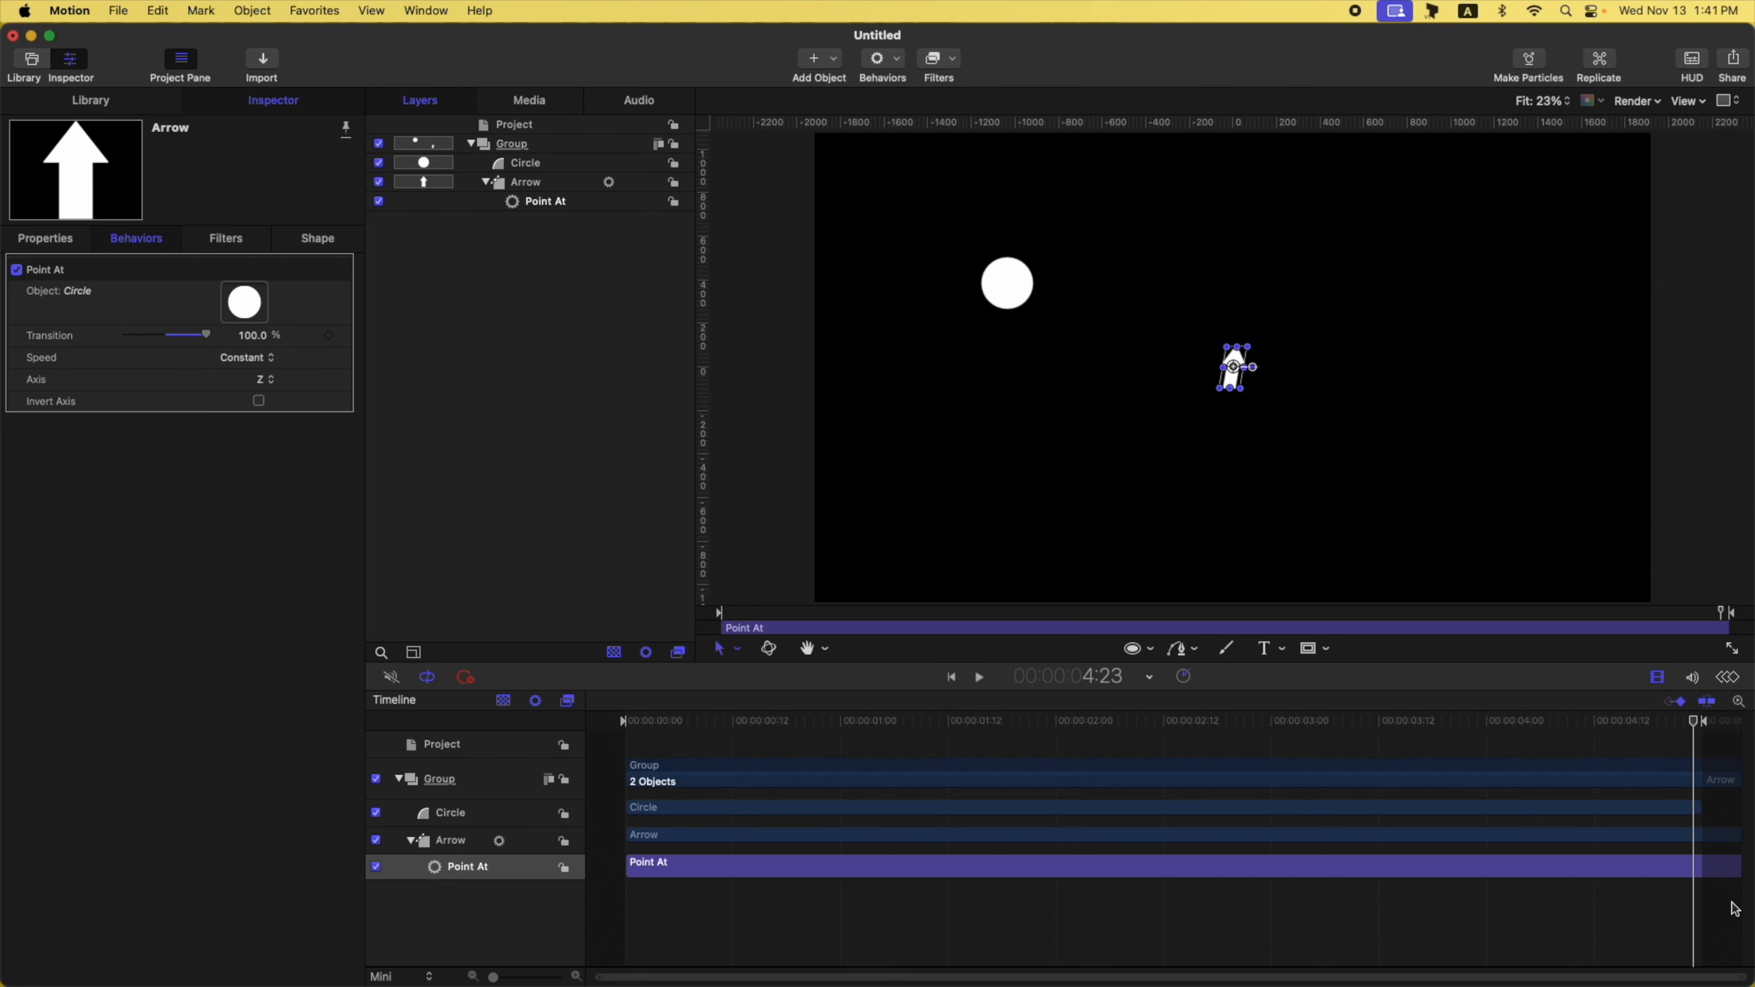
left_click(470, 847)
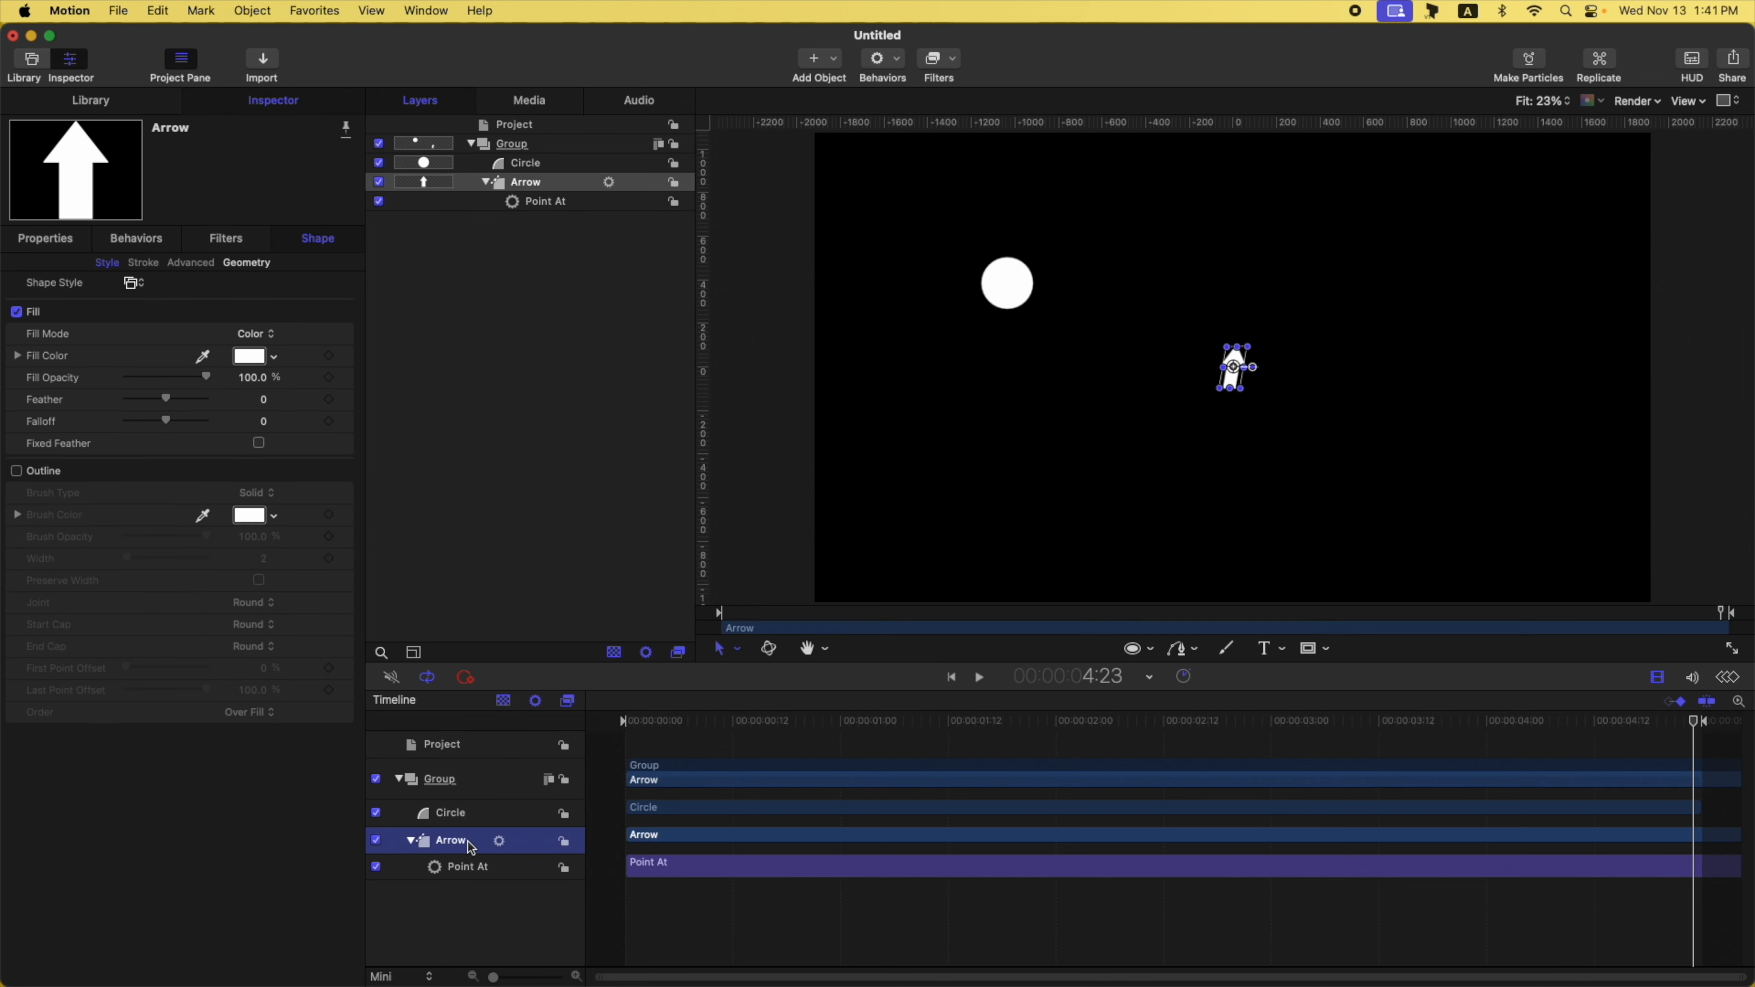
key("o")
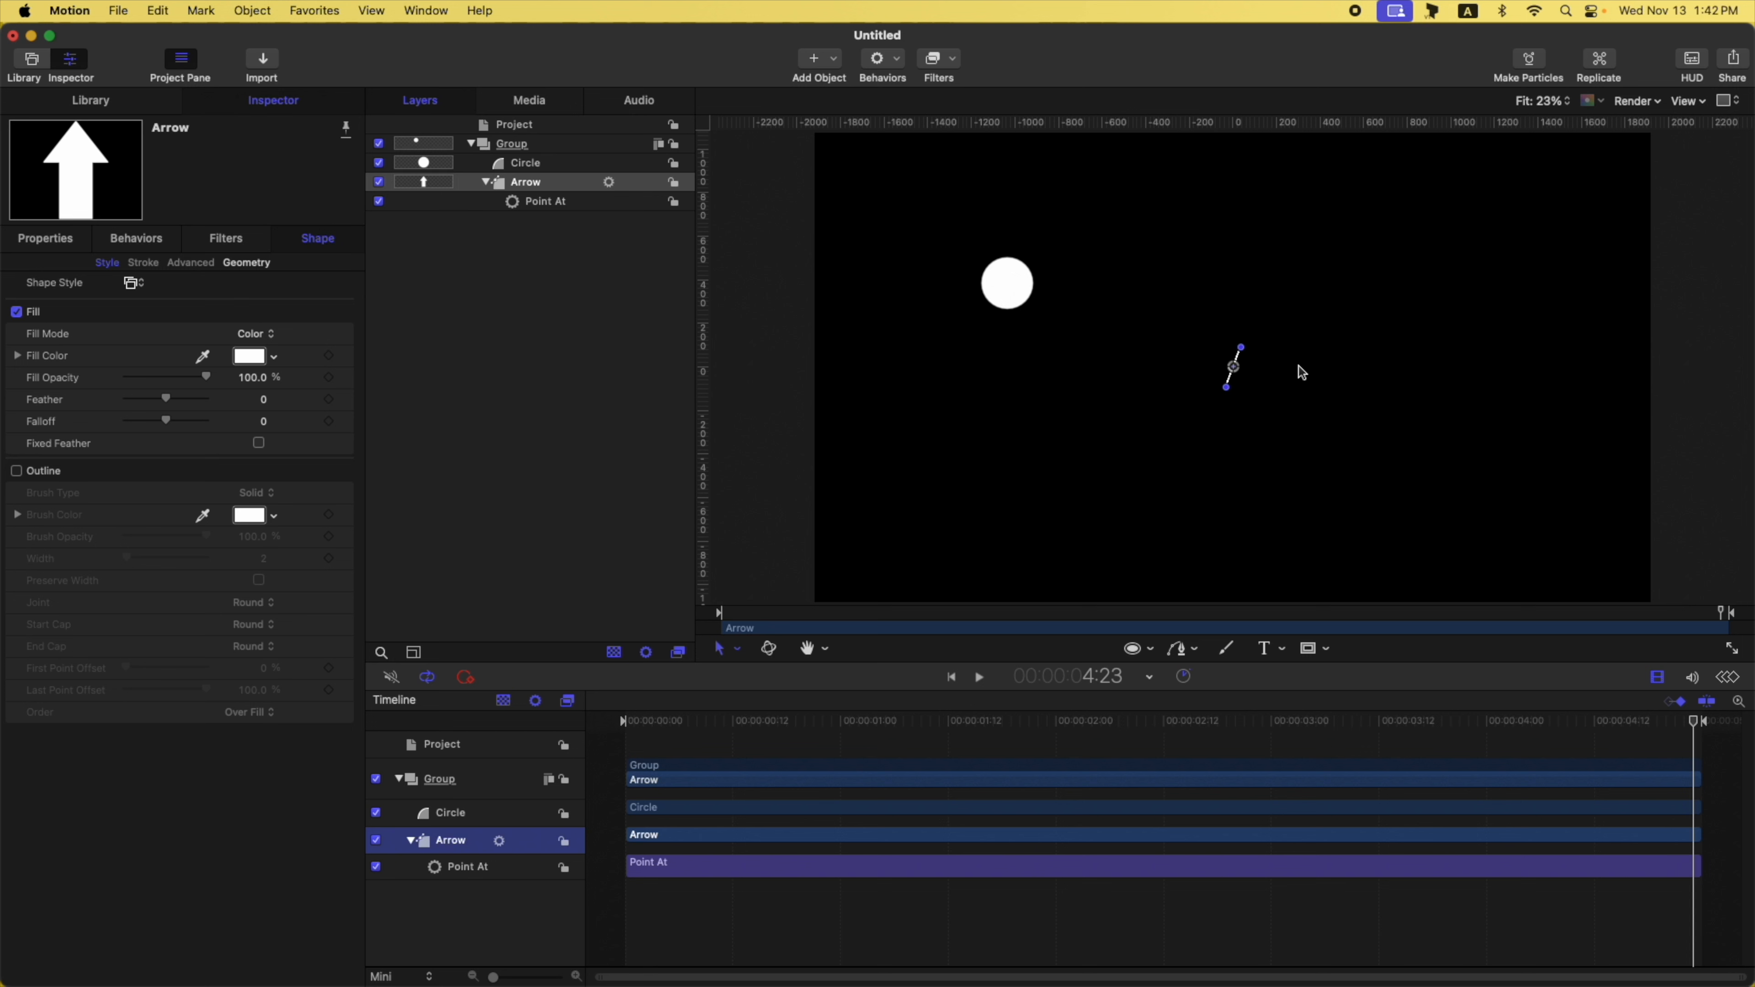
key("Home")
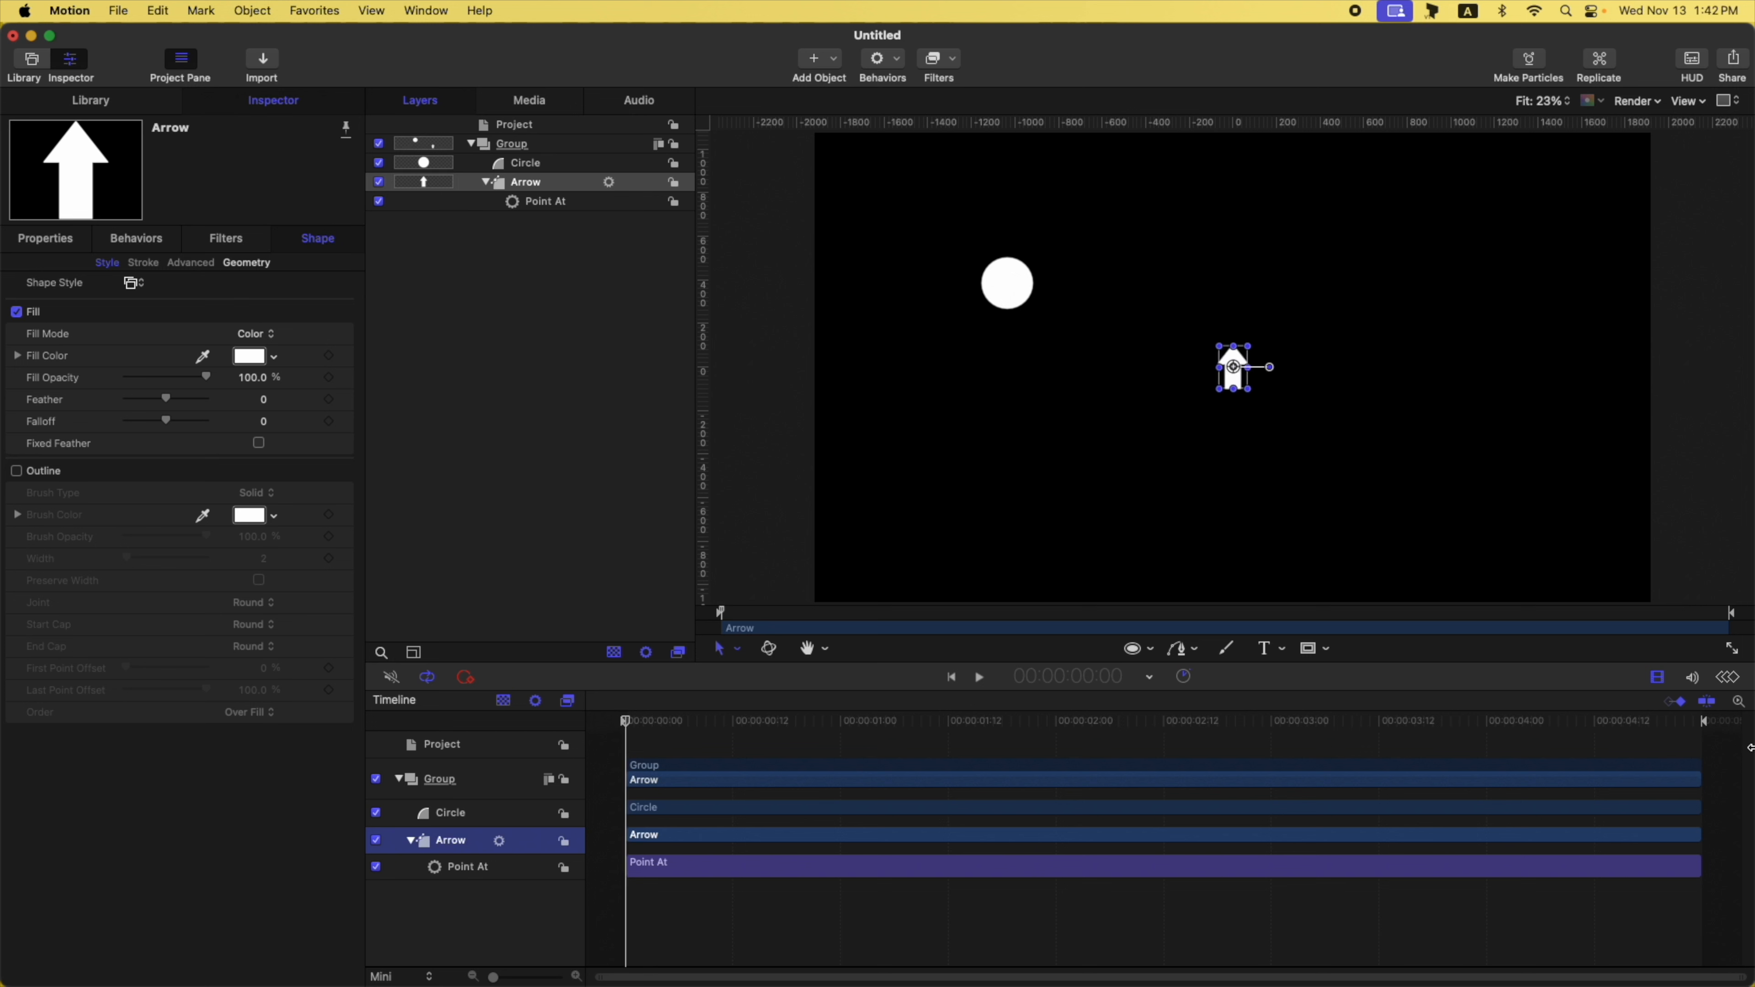
Reset the Point At behavior's Transition to 50% and scrub through the timeline to preview the arrow's rotation.
left_click(549, 201)
left_click(345, 336)
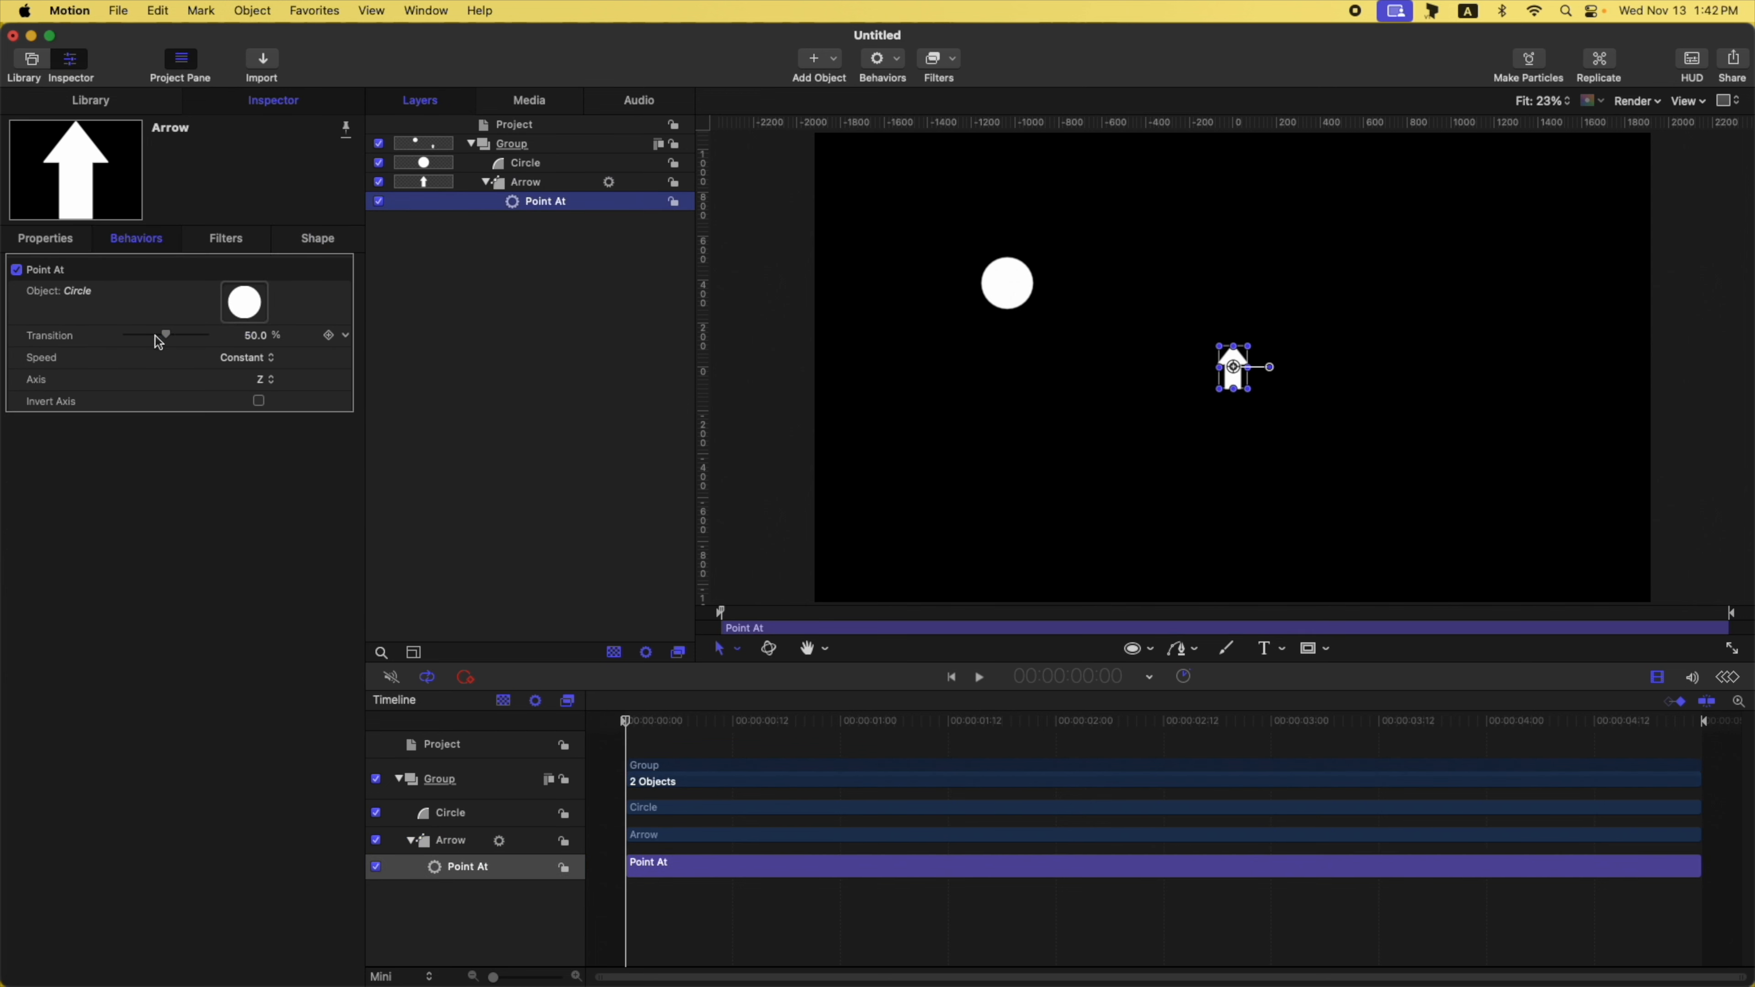
left_click_drag(625, 721, 1716, 757)
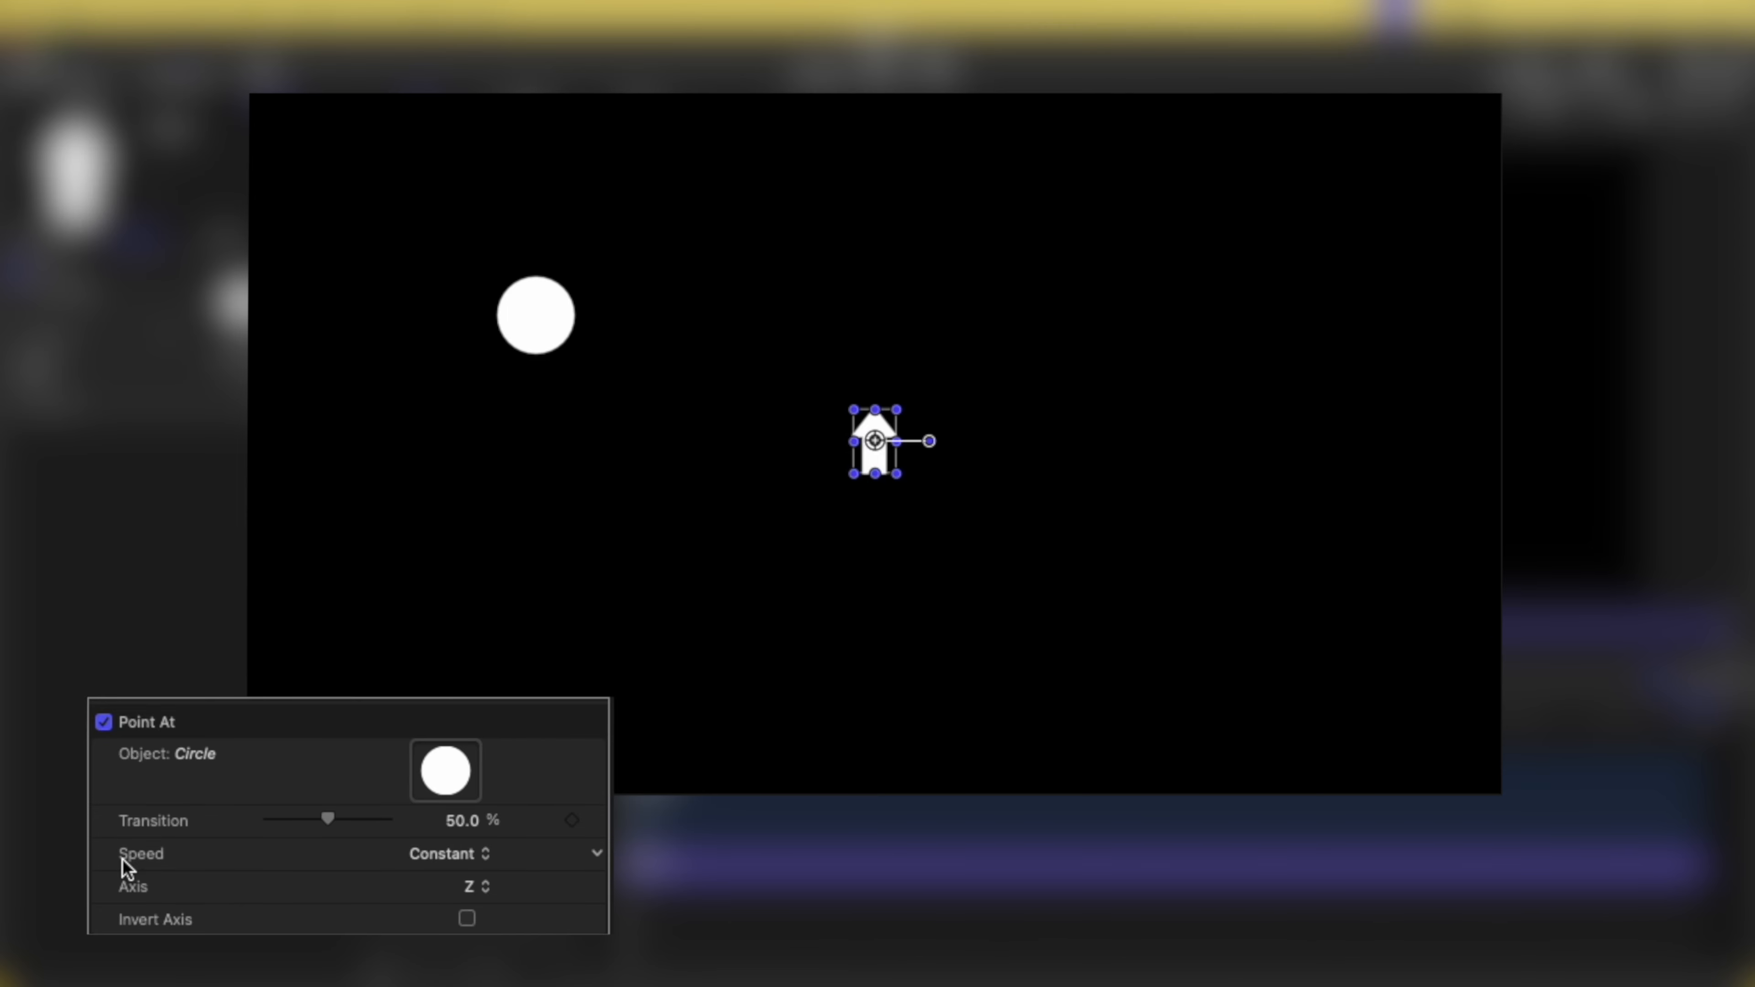
Review the Point At behavior's Speed options and cycle its Axis through X and Y back to Z.
left_click(445, 854)
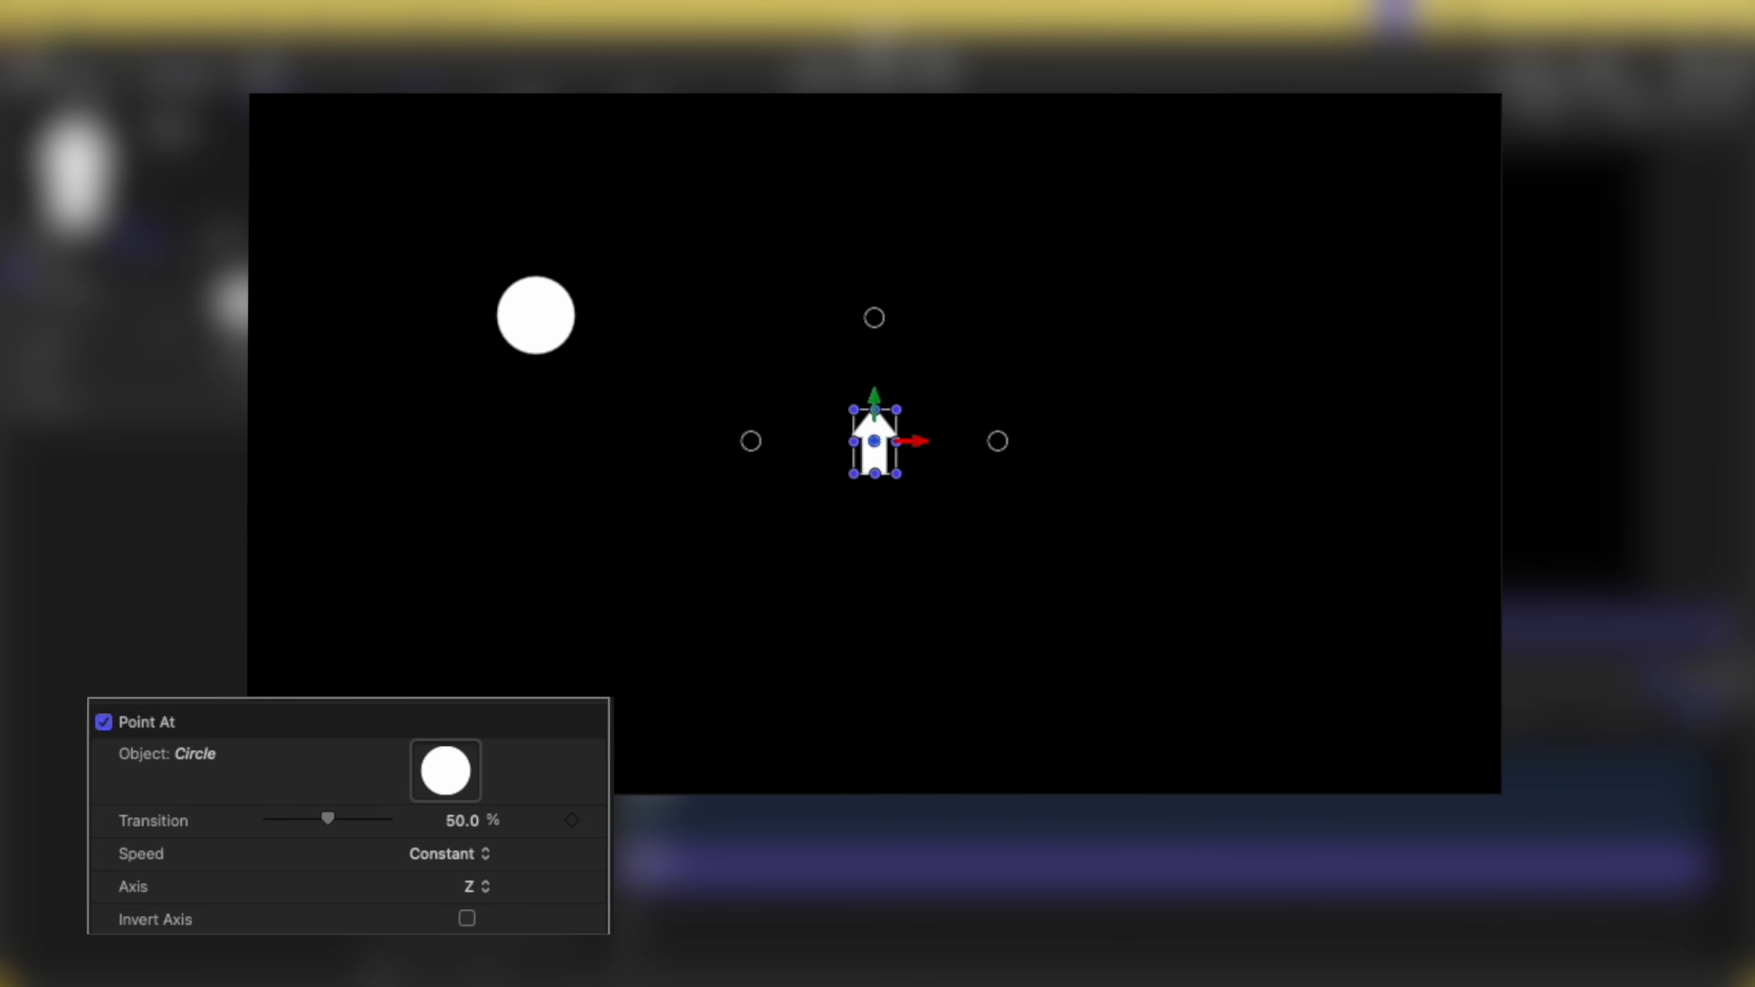
left_click(491, 890)
left_click(476, 833)
left_click(492, 892)
left_click(496, 923)
left_click(489, 889)
left_click(484, 919)
Place the playhead at 4:23 and add a camera, switching the group to 3D.
left_click_drag(628, 729, 1713, 729)
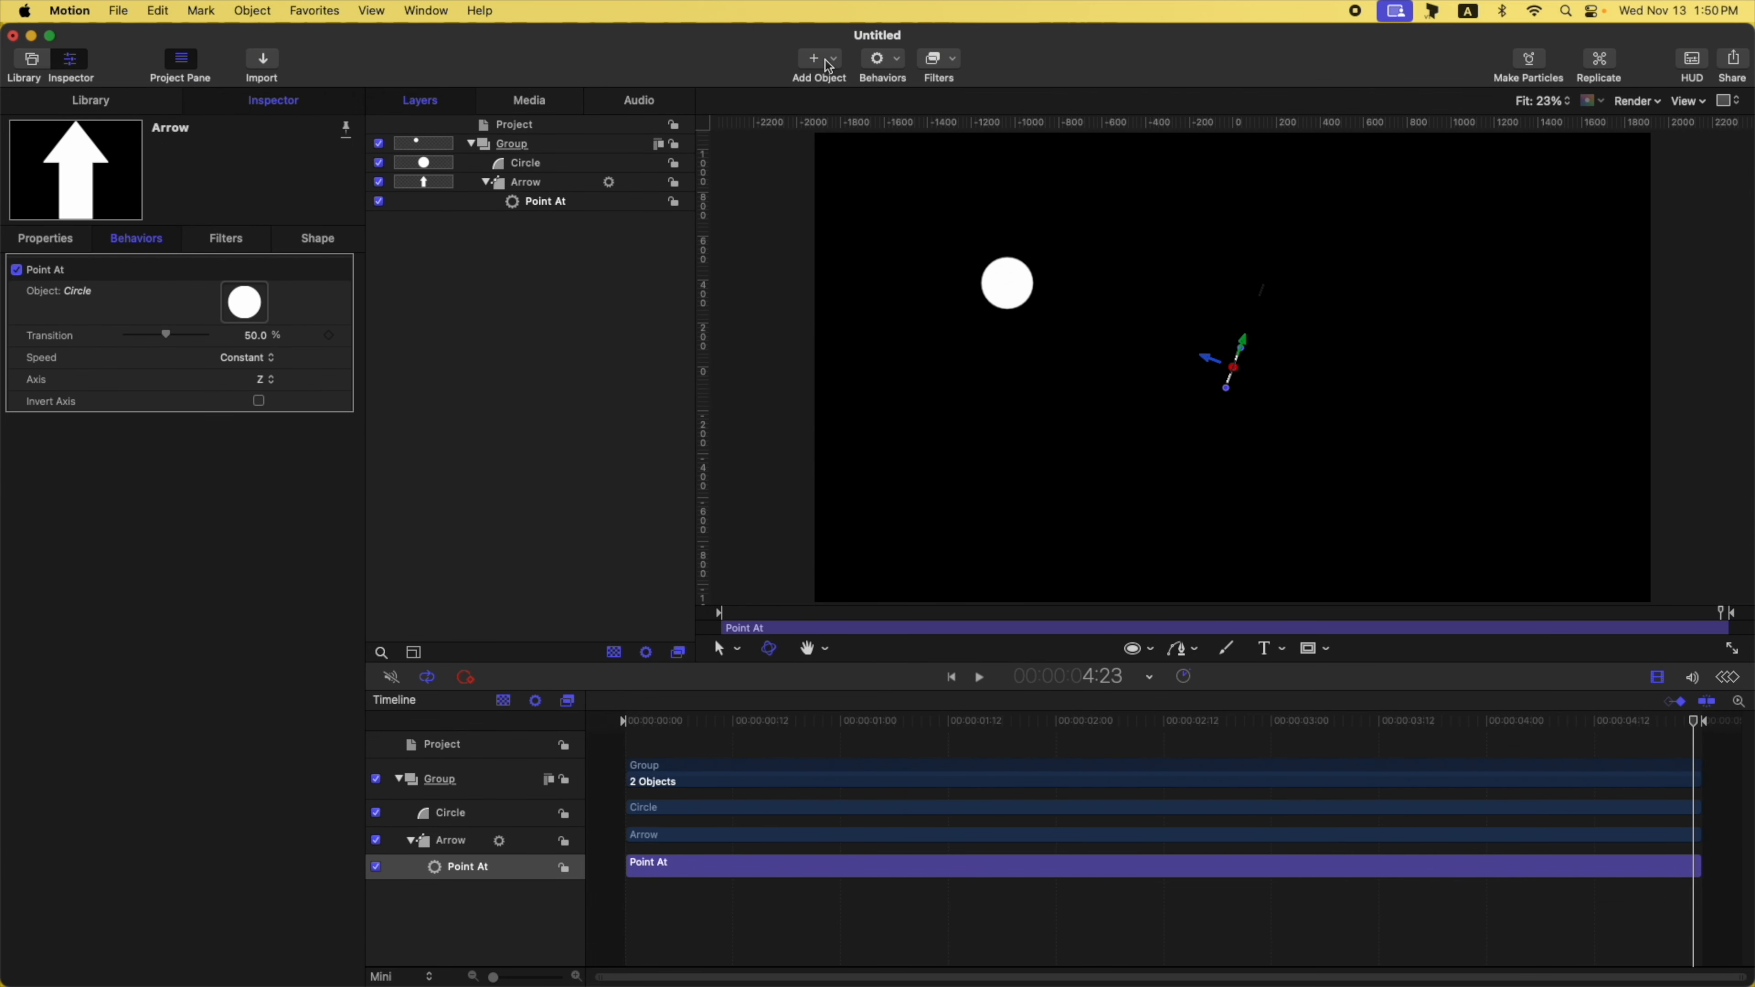
left_click(826, 60)
left_click(840, 100)
key("Return")
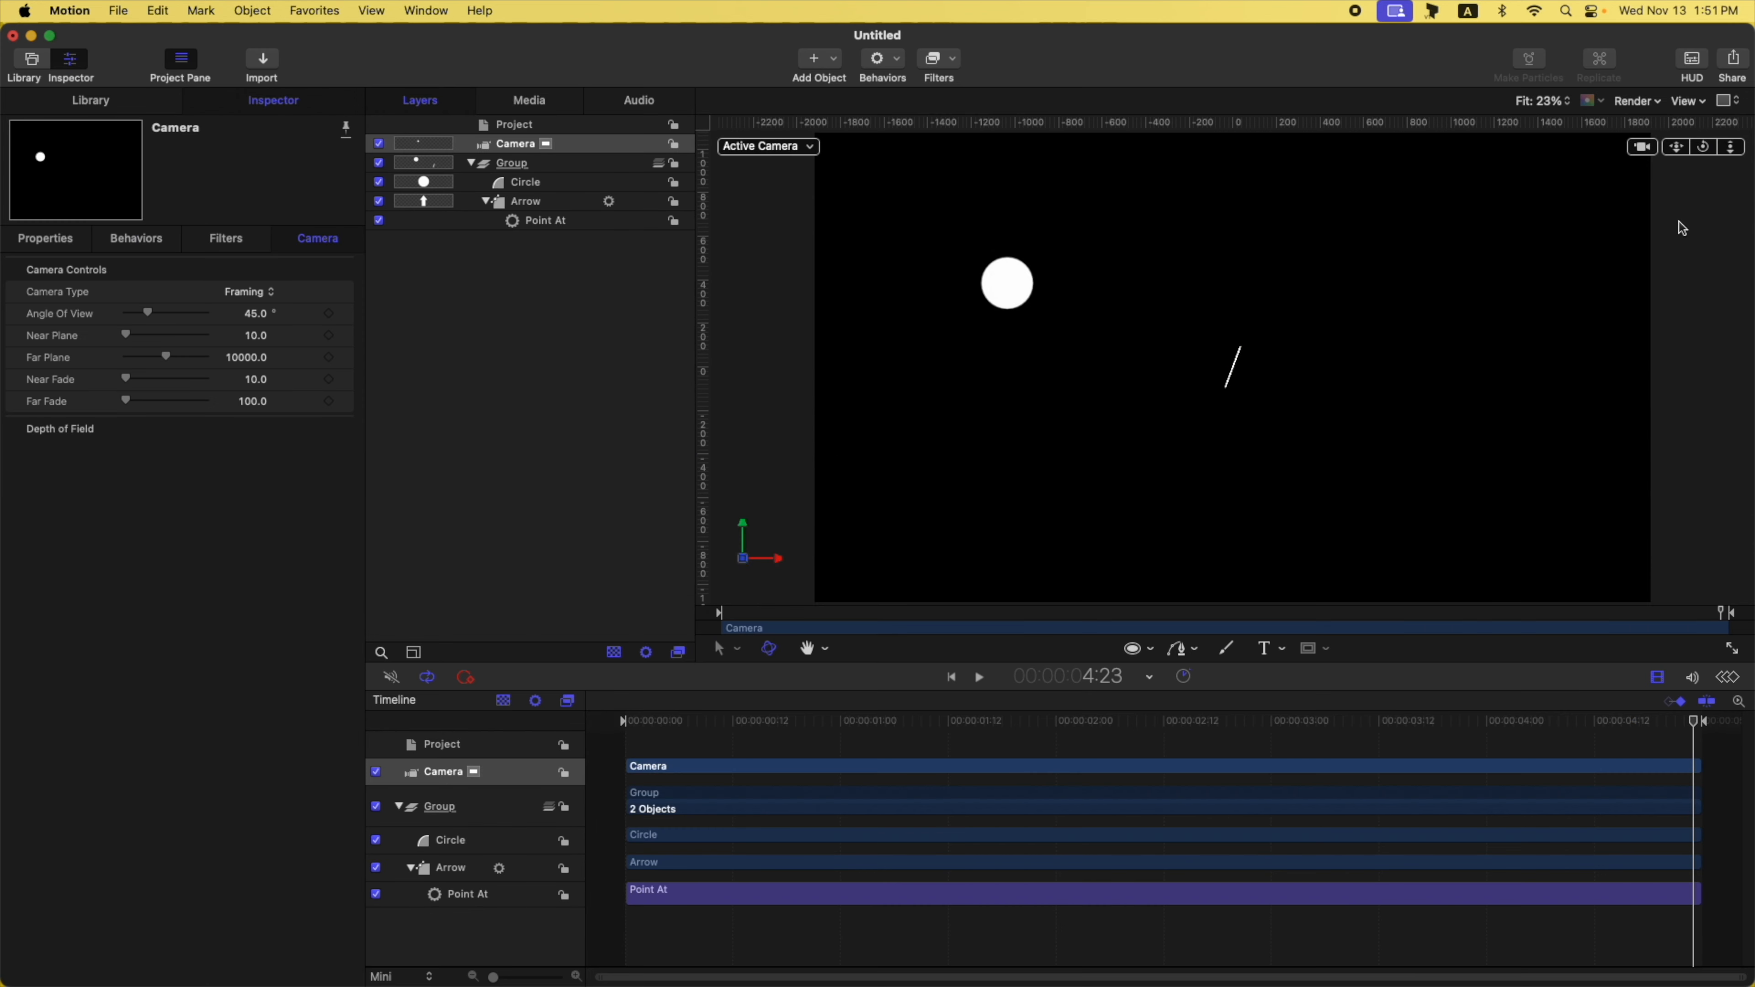
Temporarily disable the Point At behavior to move the arrow slightly upward with its 3D axis handles, and re-enable the behavior.
left_click(540, 221)
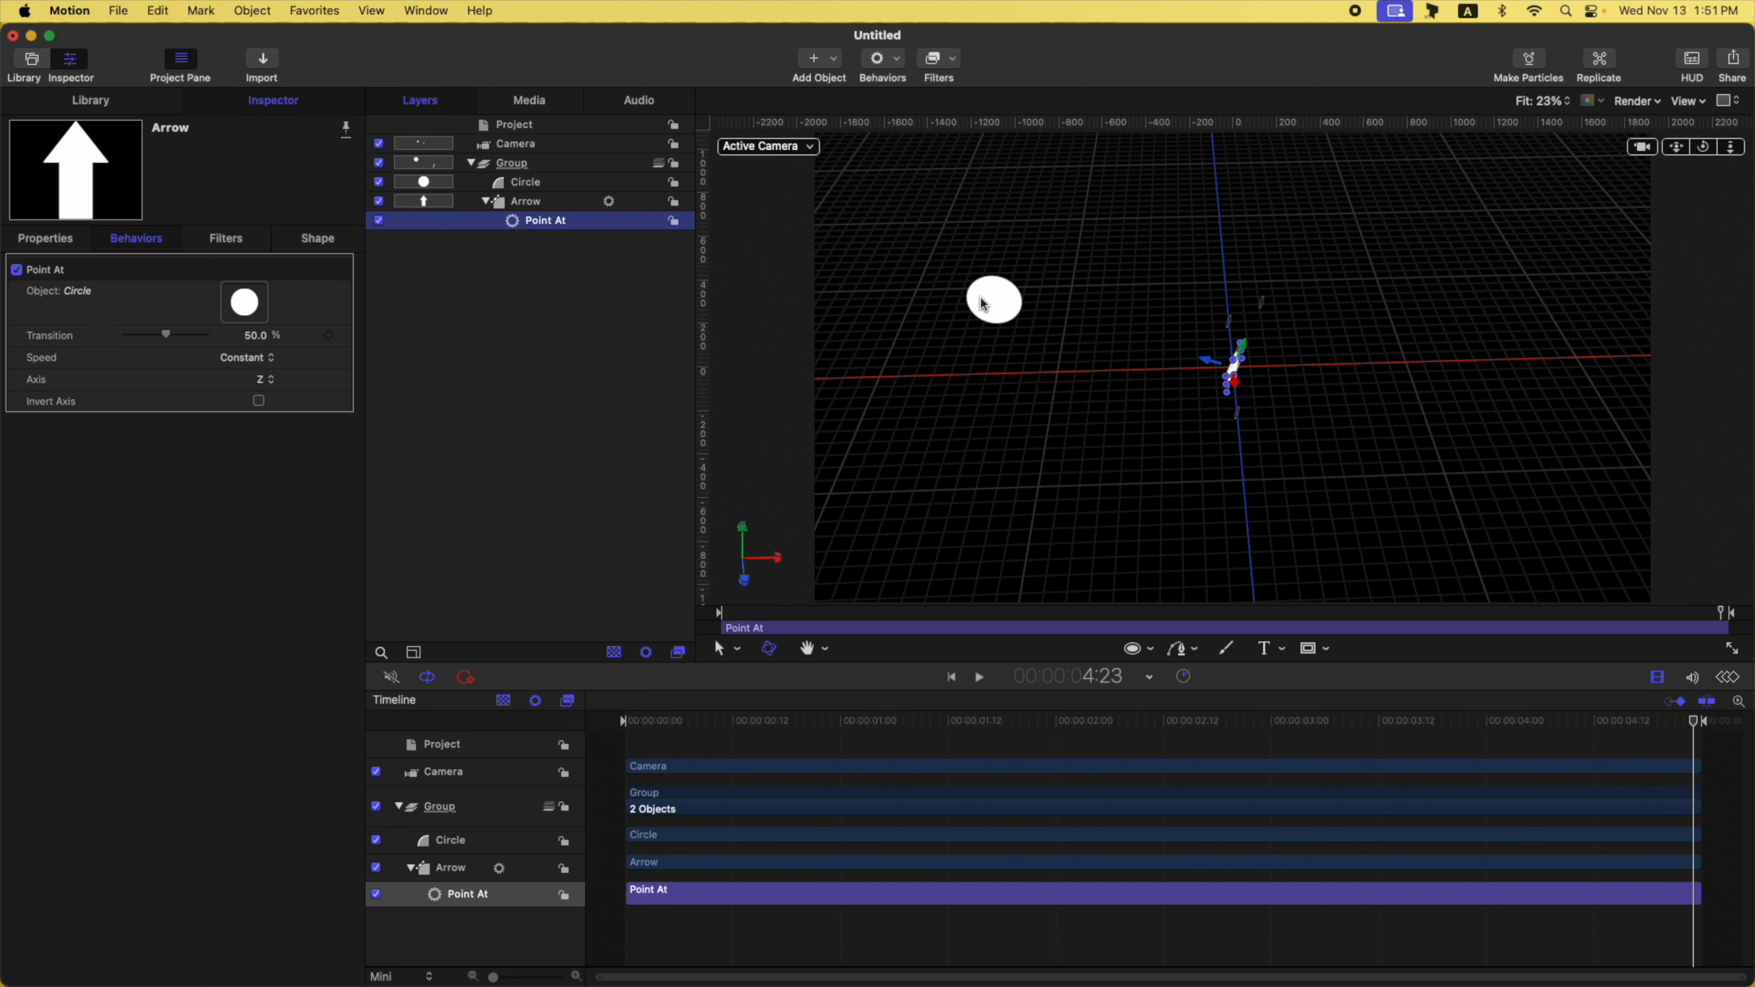
left_click(379, 220)
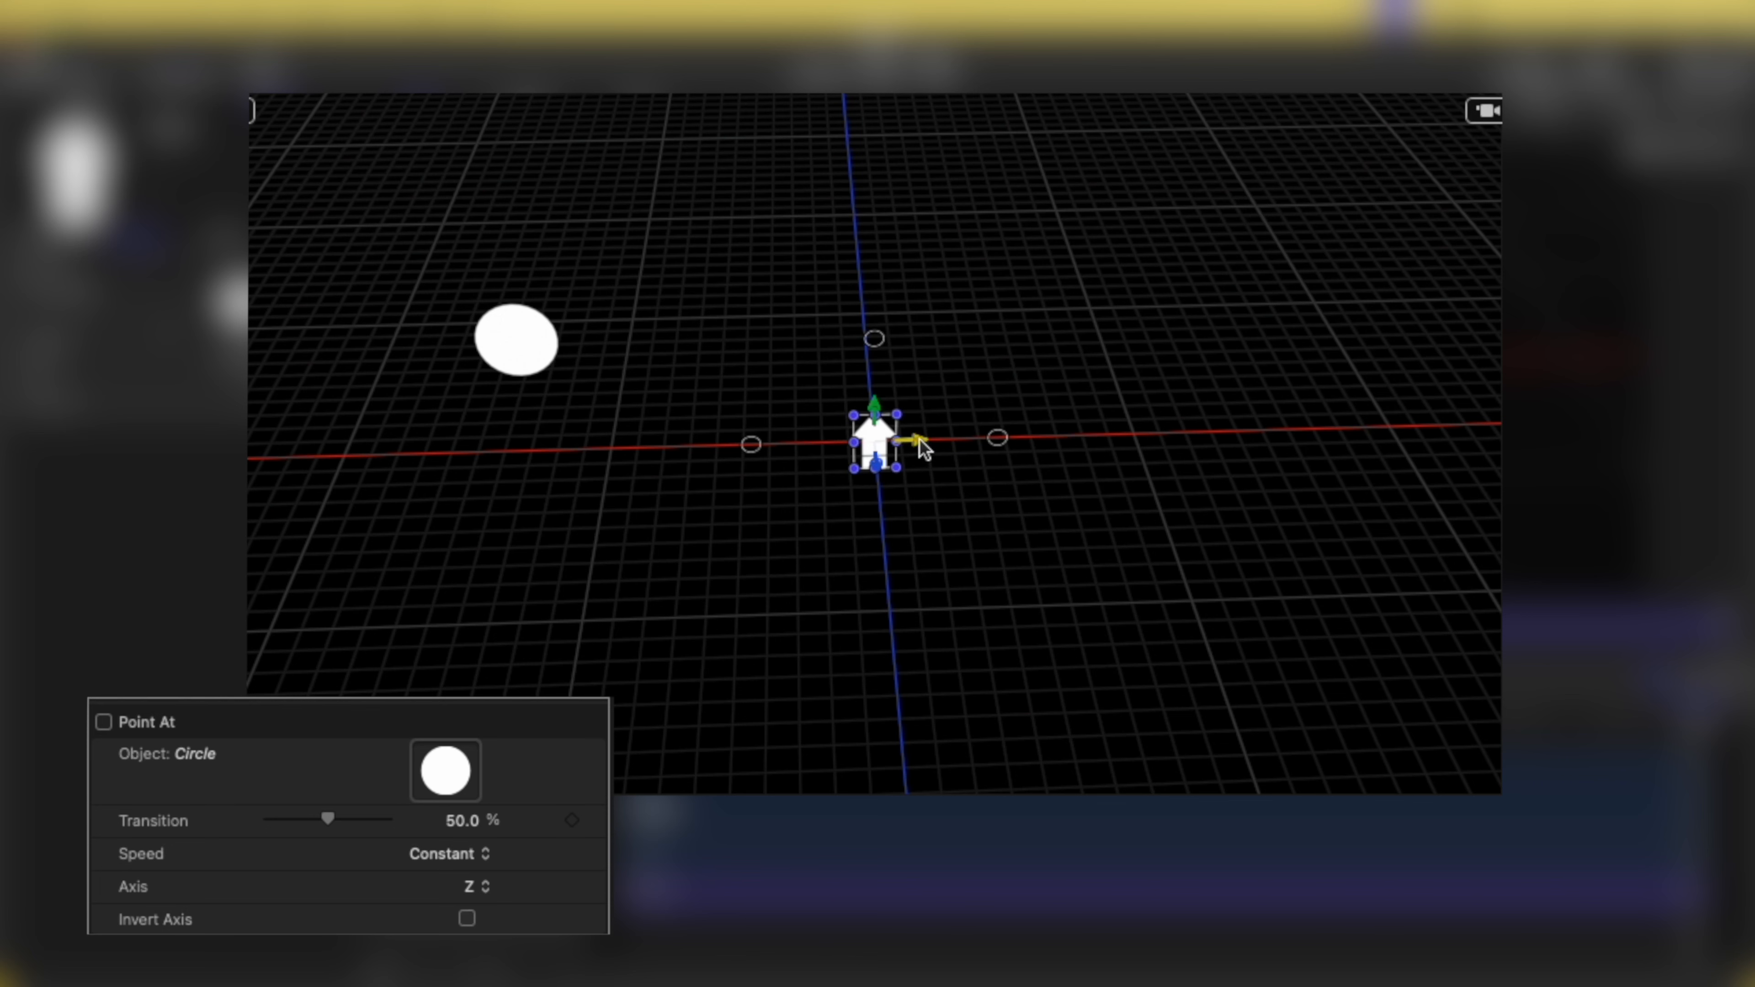
mouse_move(920, 441)
left_mouse_down()
mouse_move(1105, 425)
mouse_move(704, 478)
mouse_move(920, 449)
left_mouse_up()
left_click_drag(872, 415, 867, 450)
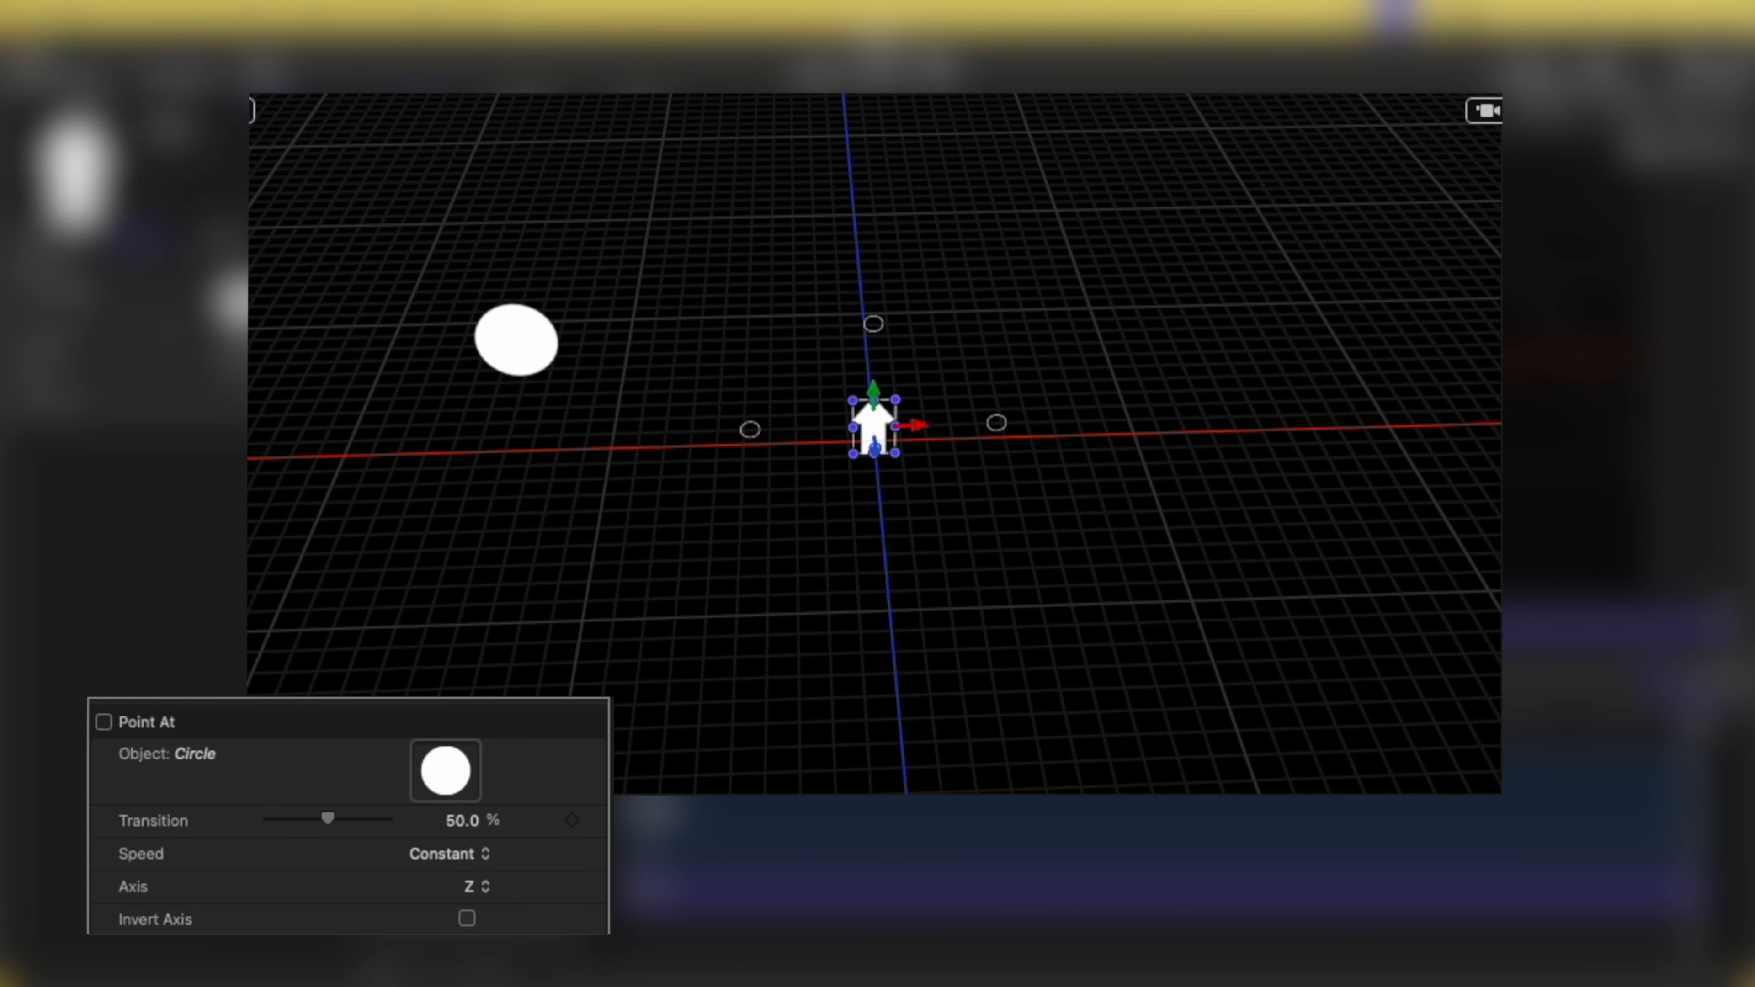
key("shift+super+a")
left_click(873, 429)
left_click(104, 722)
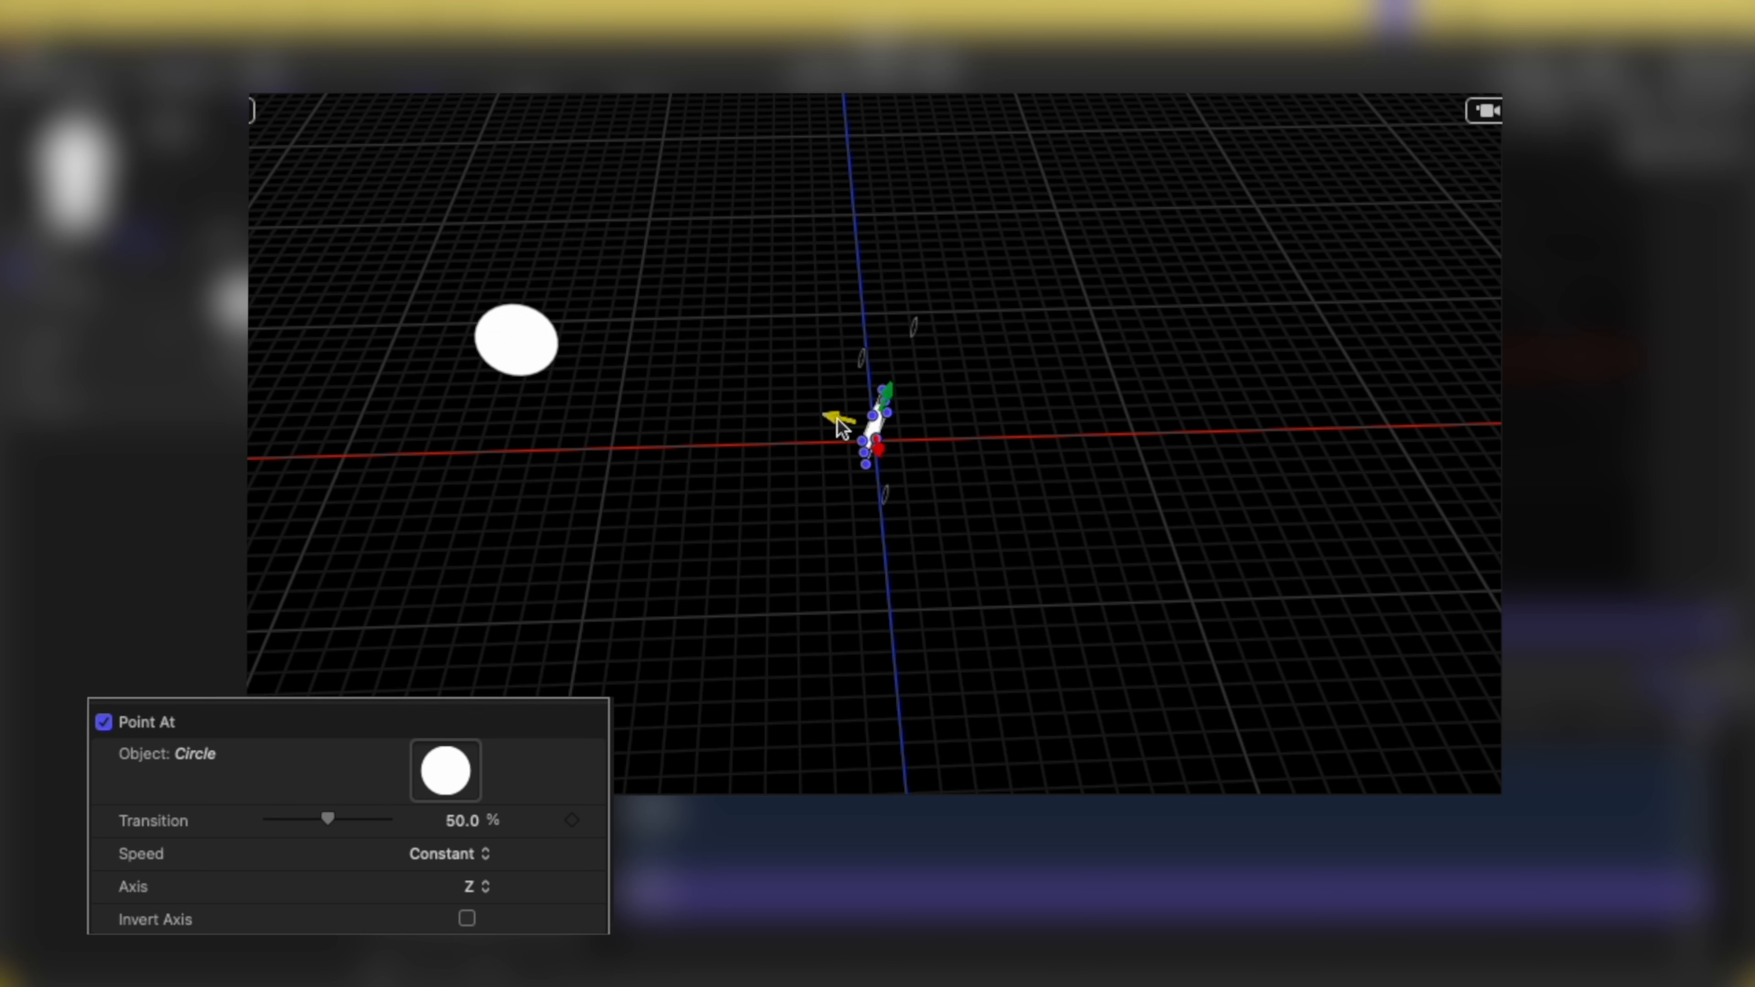
Set the Point At behavior's Axis to Y and inspect the arrow's direction toward the circle from another camera angle.
left_click(475, 887)
left_click(480, 862)
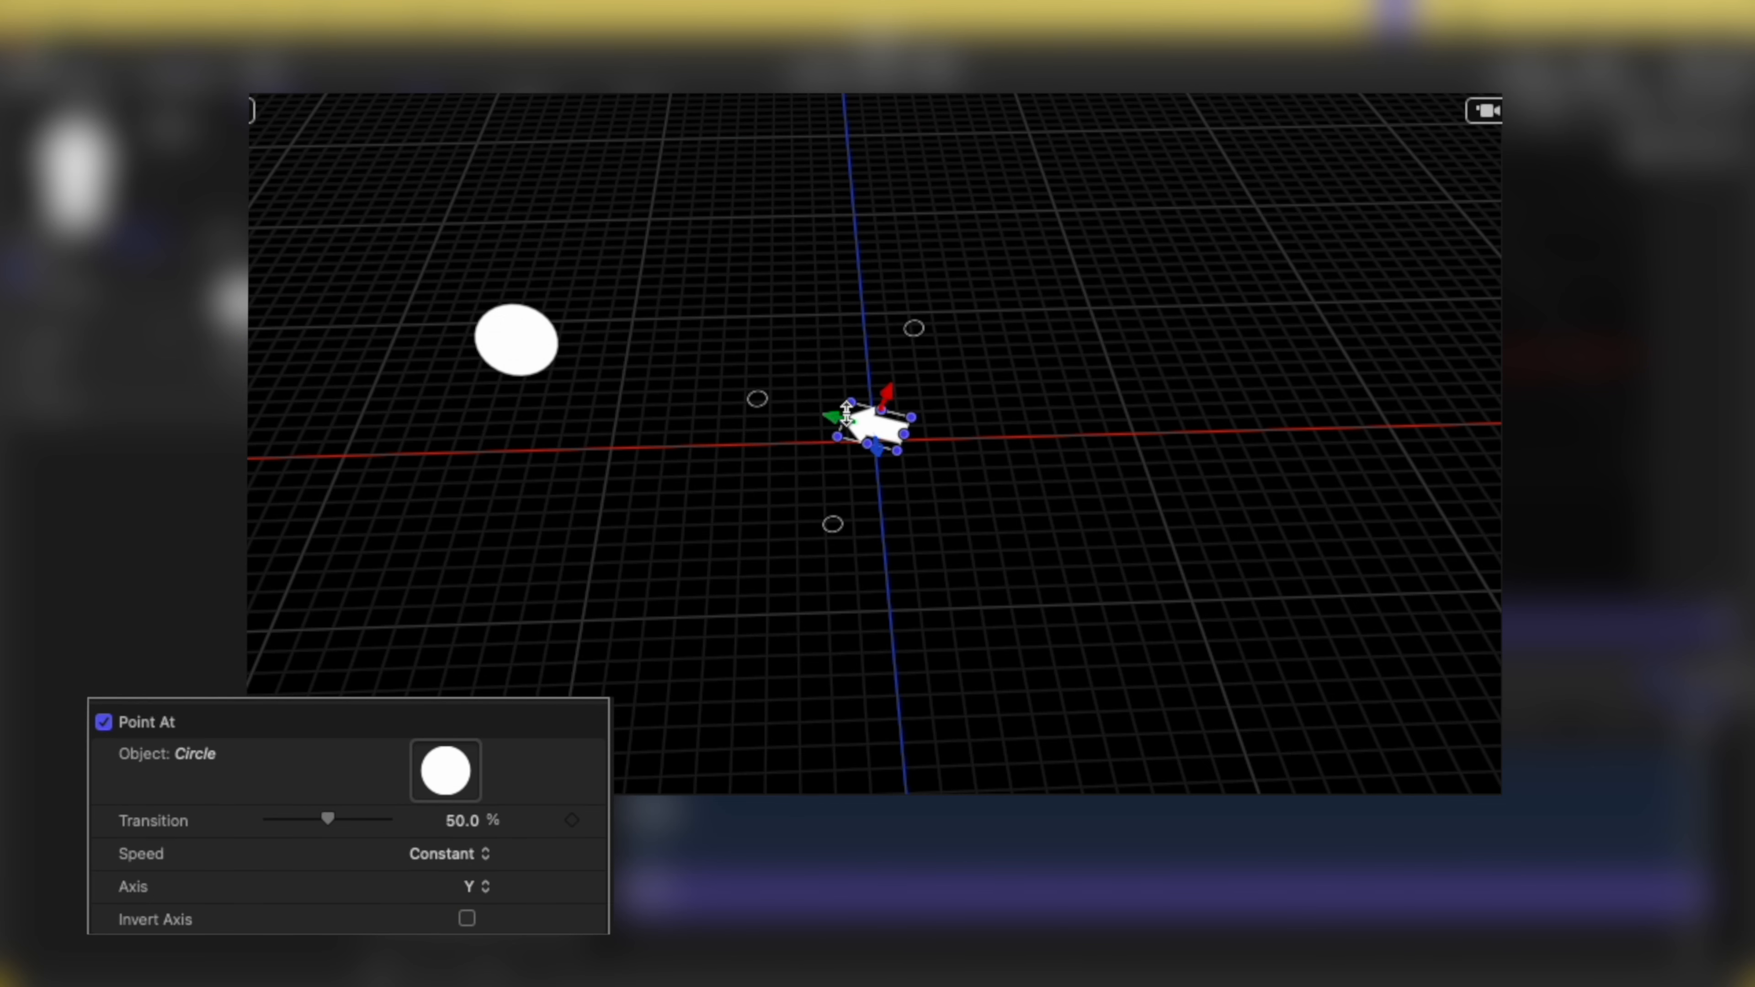
left_click_drag(1554, 110, 1617, 118)
Set the Point At behavior's Axis to X and turn on Invert Axis.
left_click(483, 886)
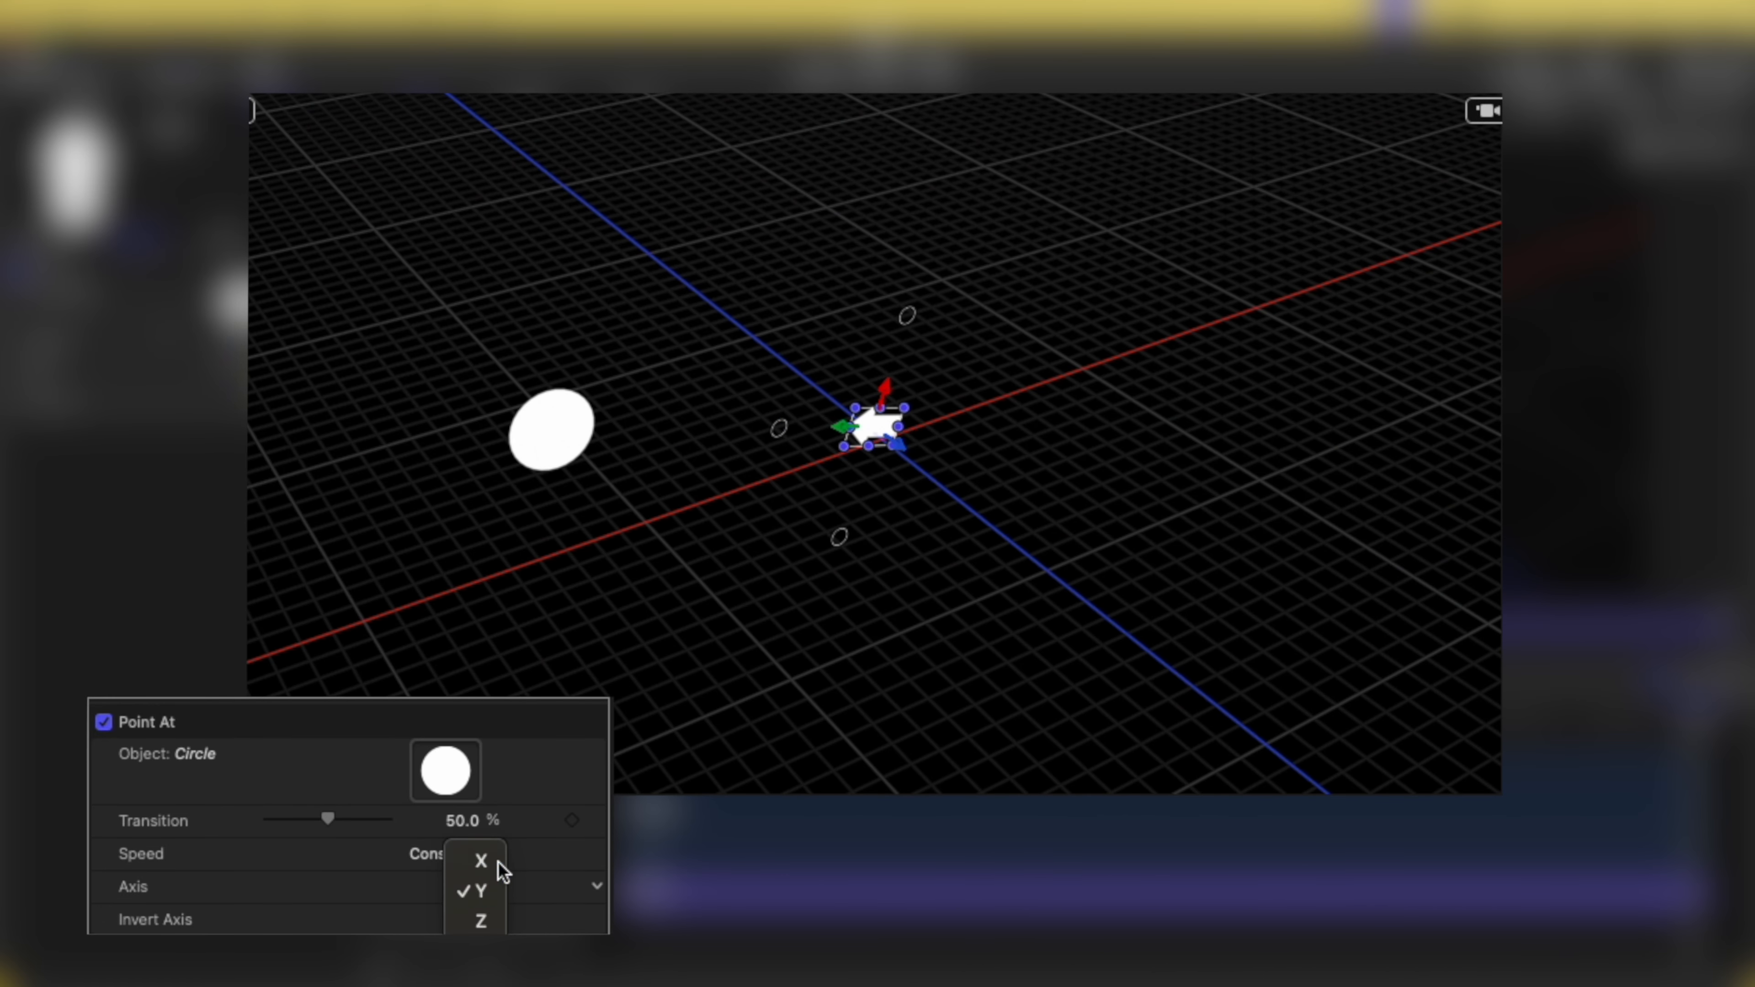
left_click(476, 855)
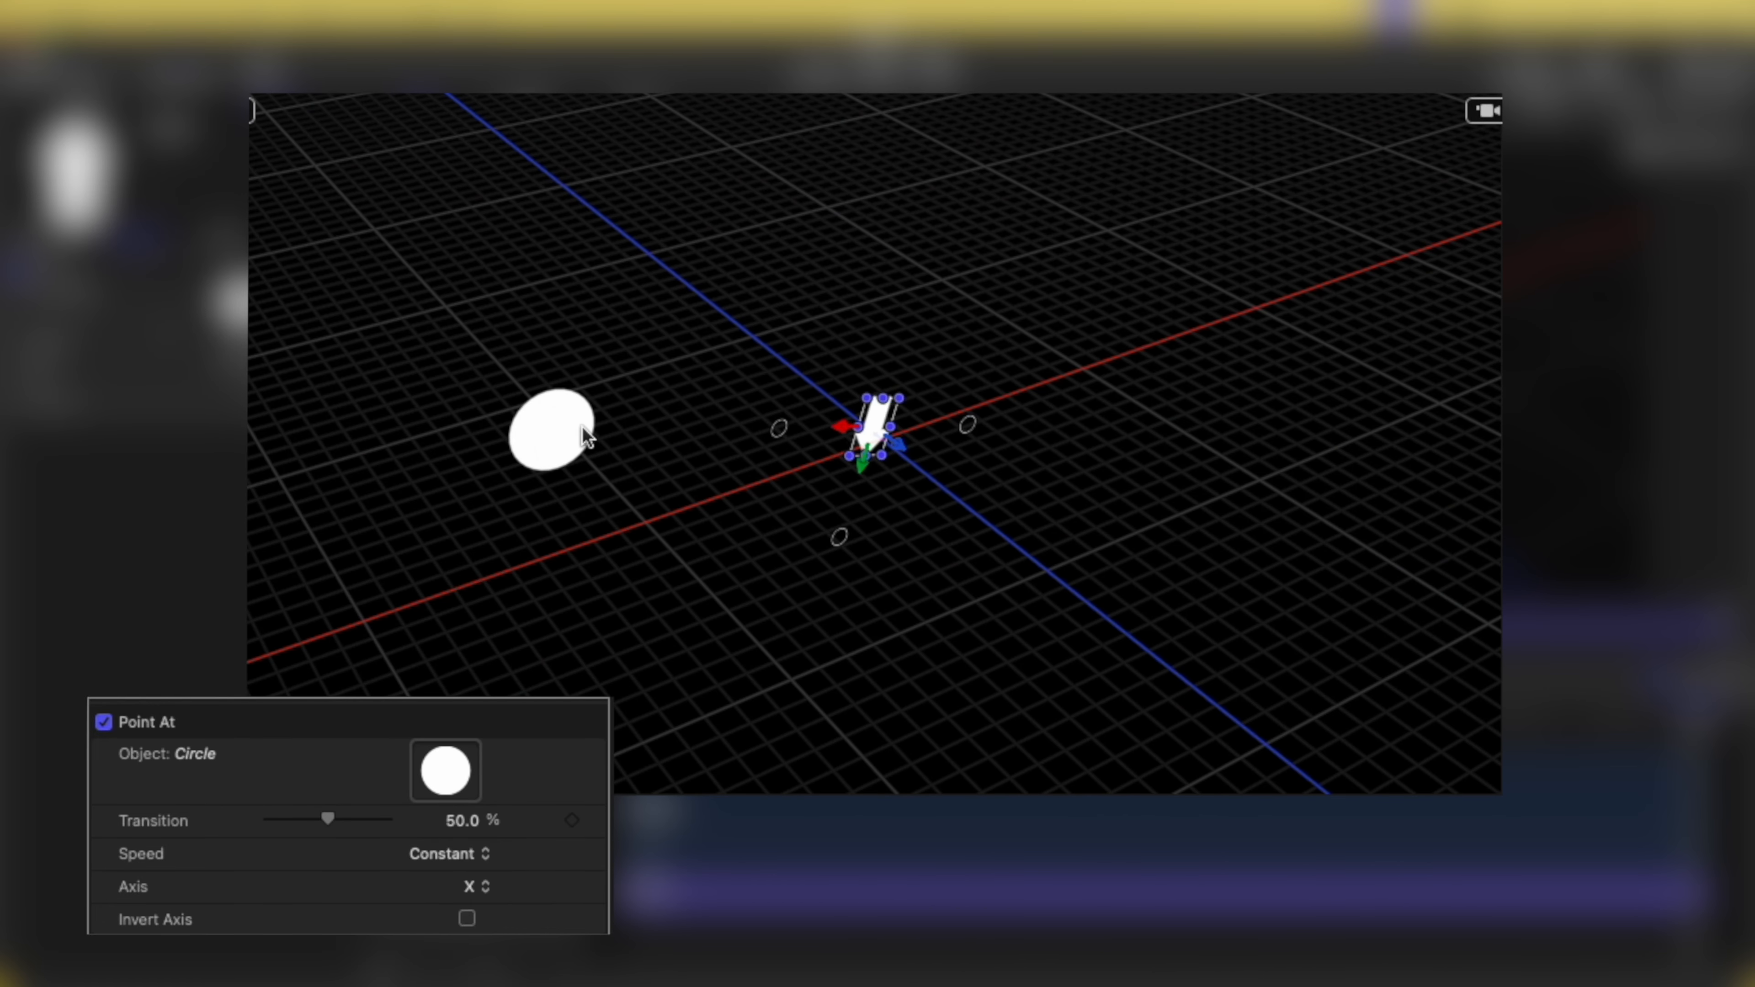
left_click(467, 919)
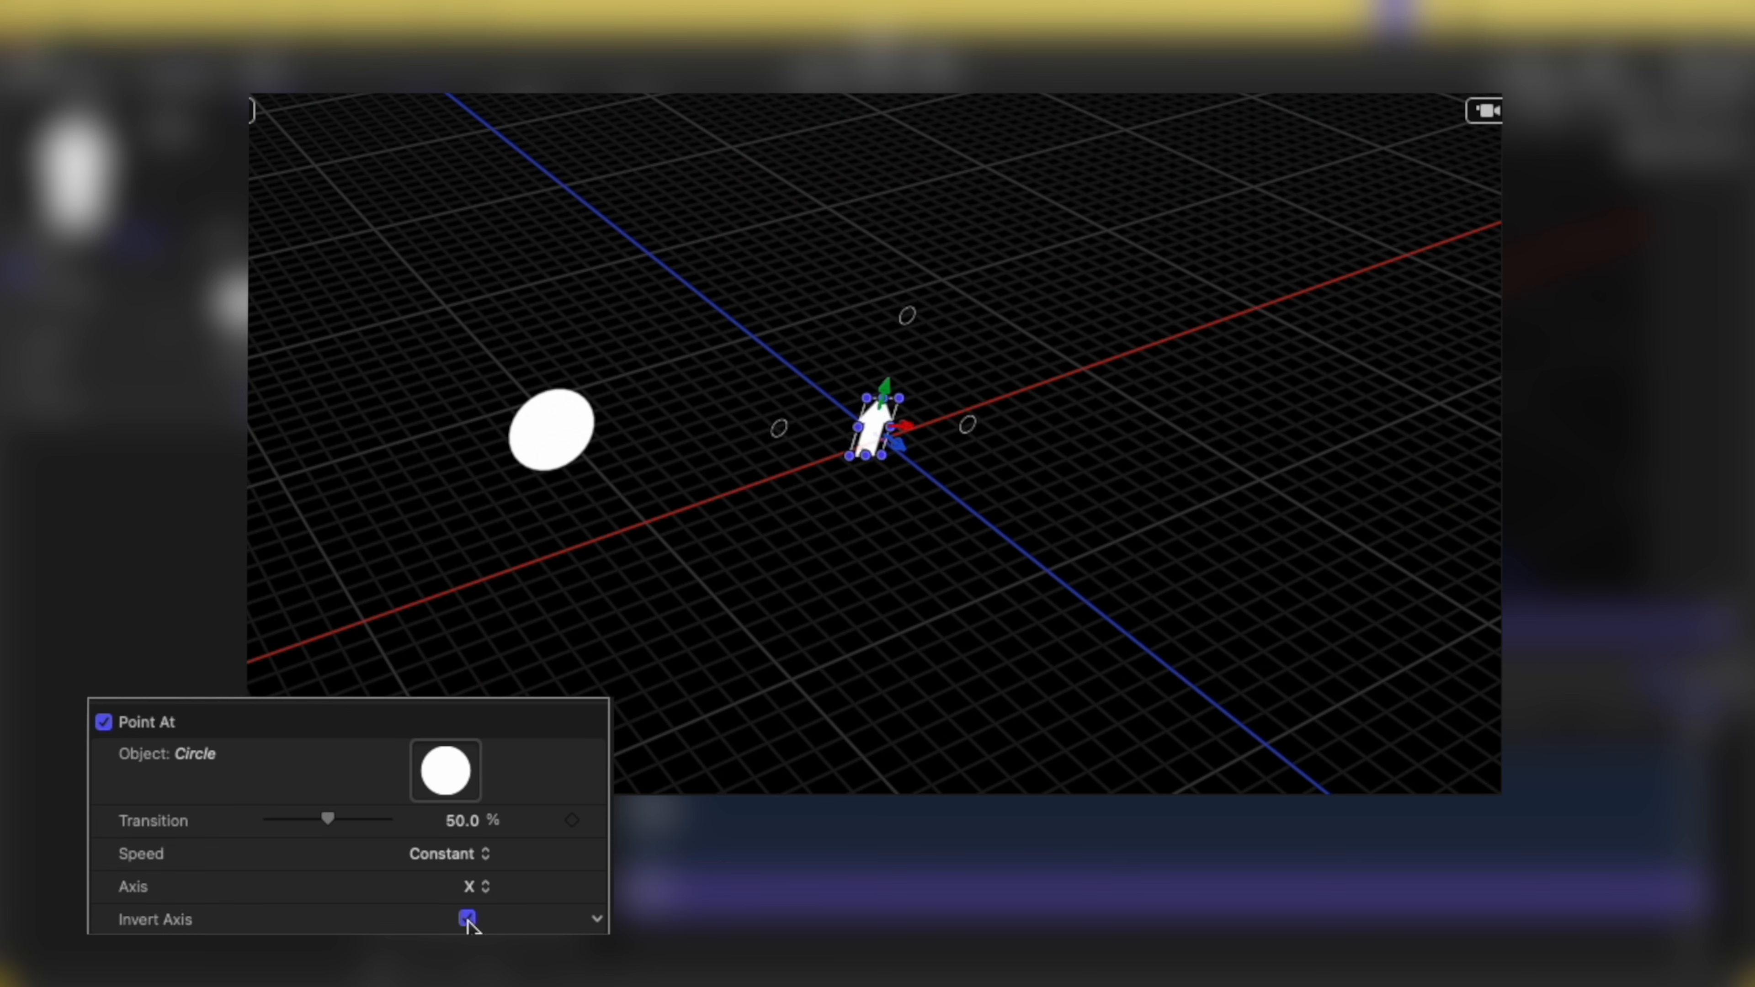